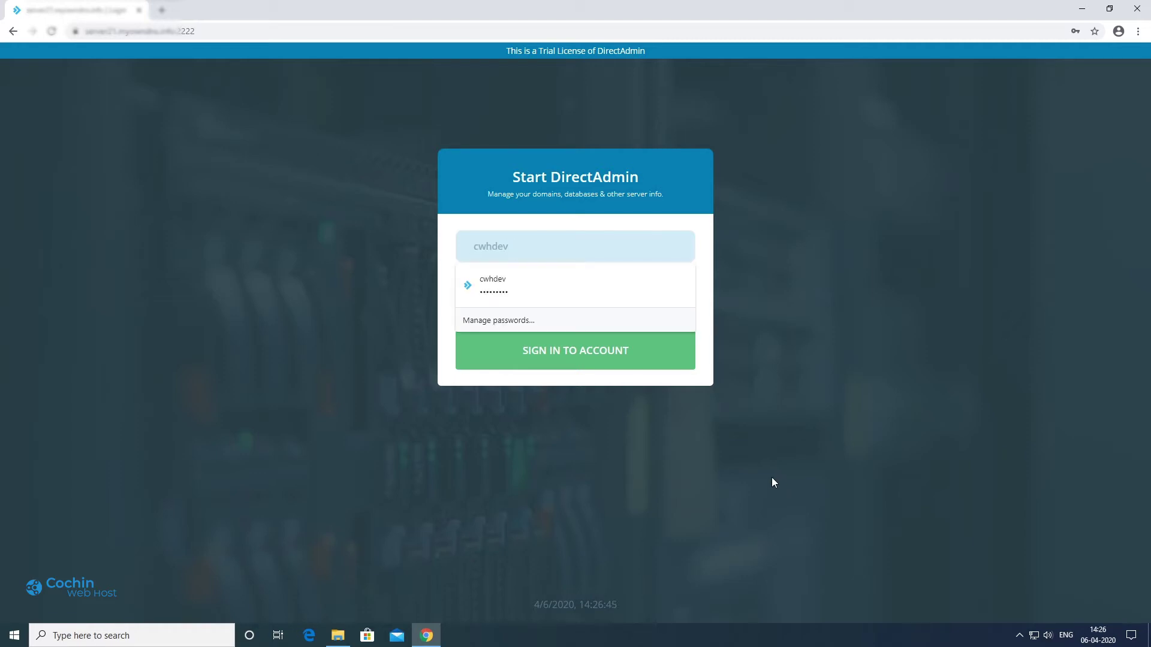
# Sign in to the DirectAdmin account using the saved login.
pyautogui.press('Tab')
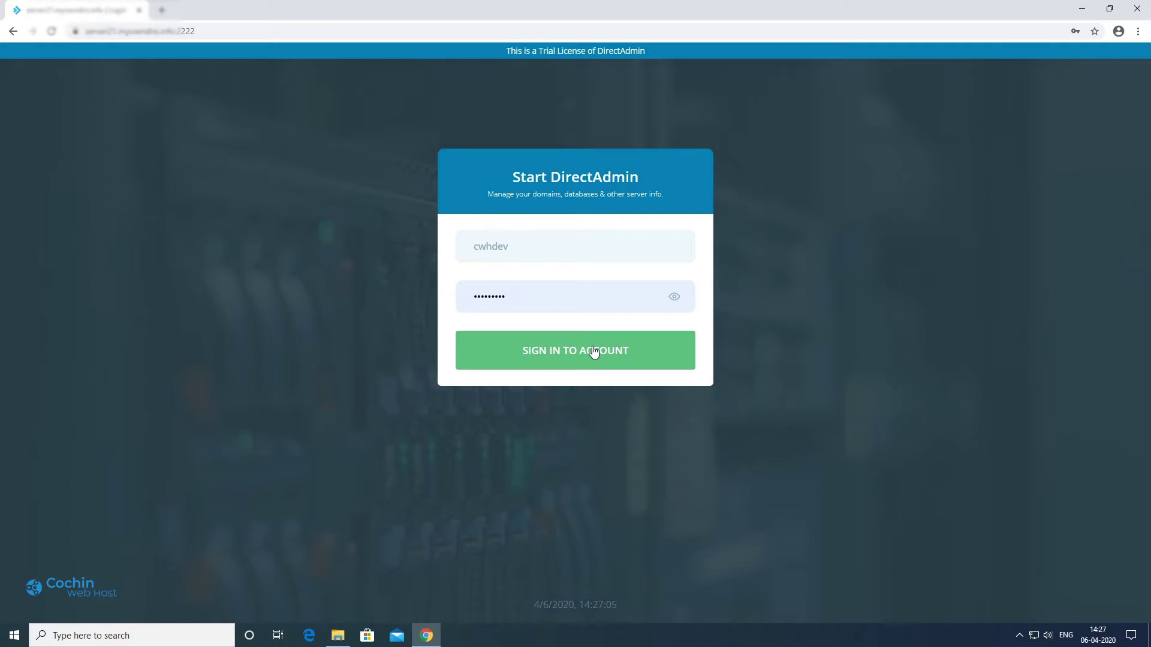
pyautogui.click(570, 354)
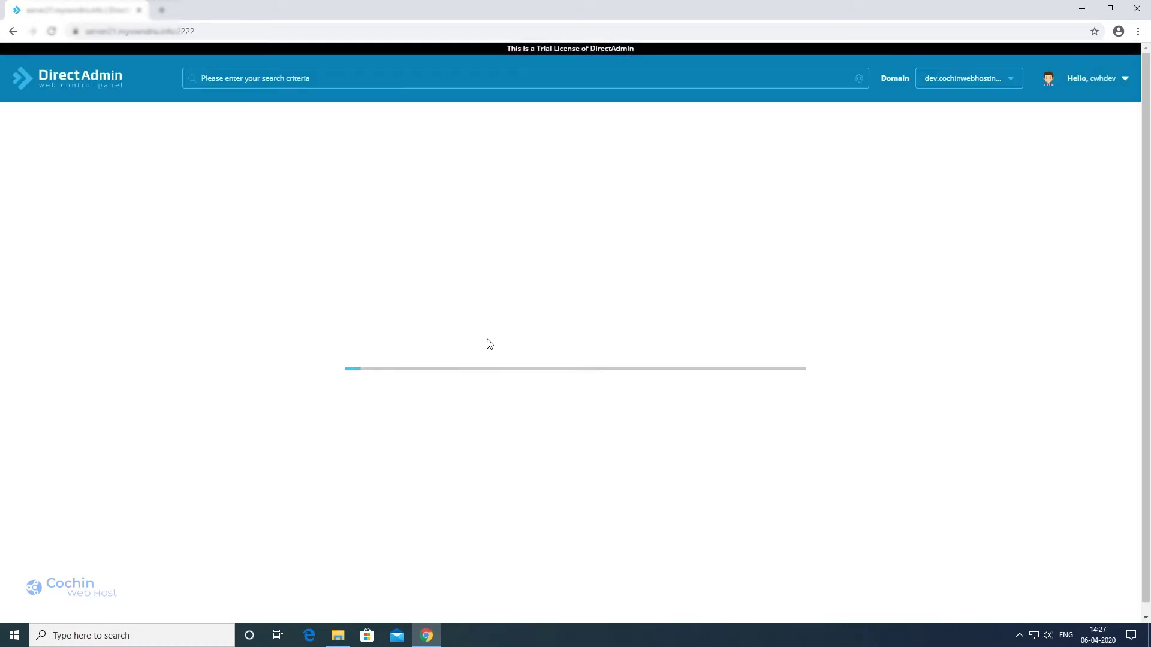
# Scroll to Softaculous Apps Installer and open its WordPress page.
pyautogui.scroll(-2, 718, 340)
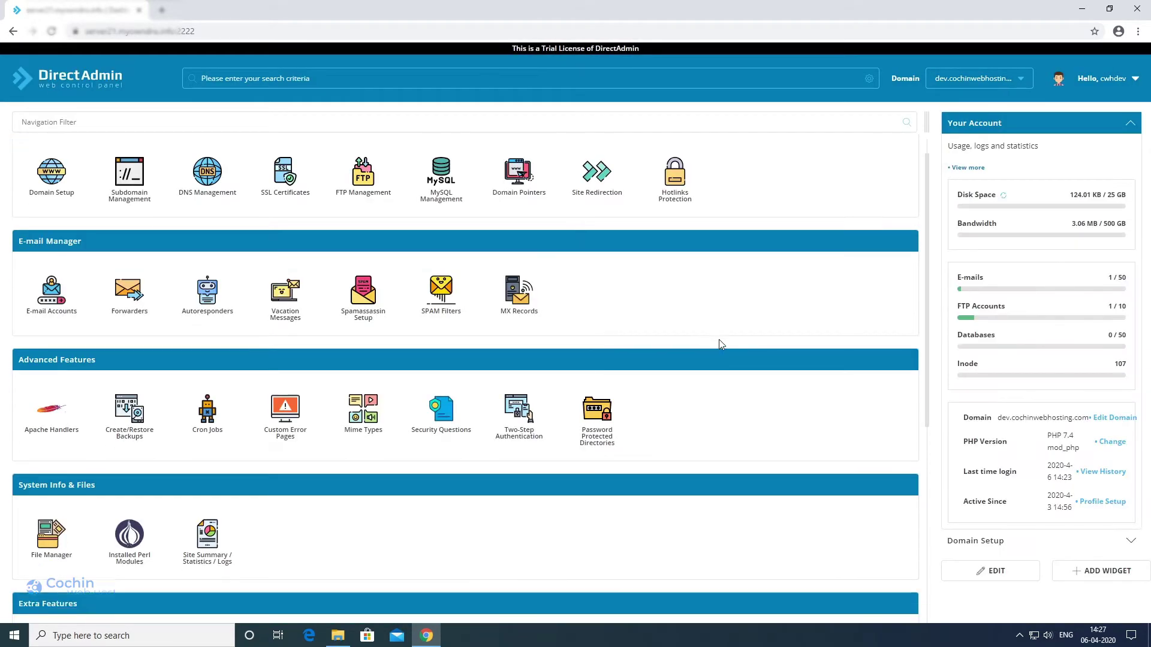
pyautogui.moveTo(928, 331); pyautogui.dragTo(940, 493)
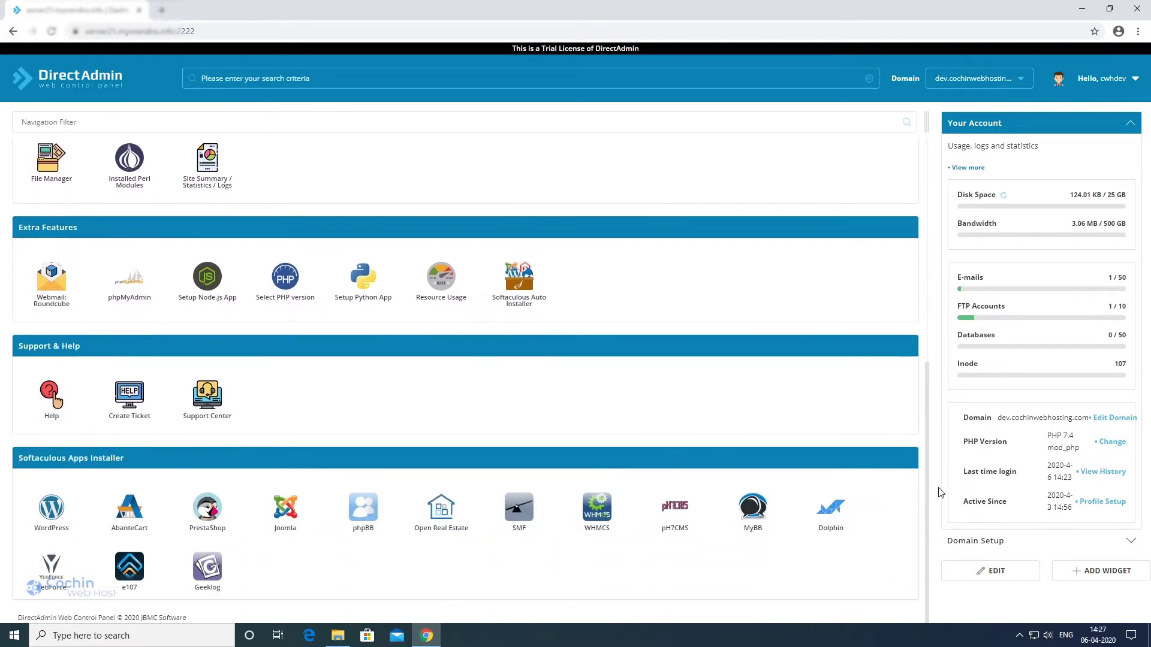
pyautogui.click(53, 510)
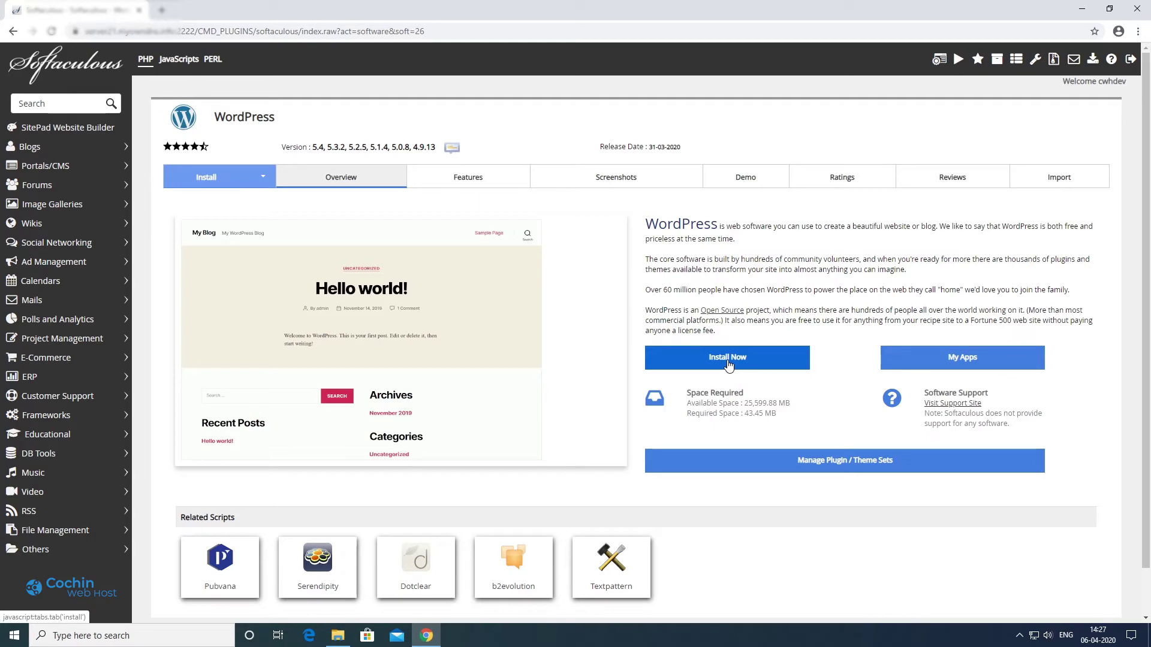
# Open the WordPress install form and keep version 5.4.
pyautogui.click(472, 179)
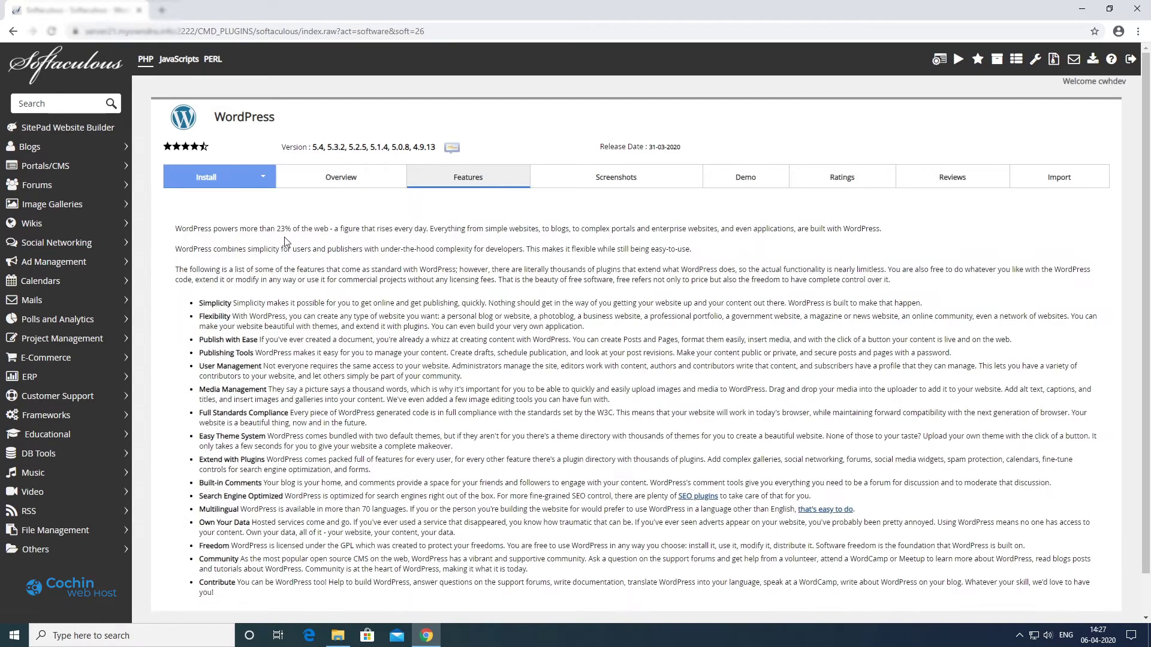
pyautogui.scroll(-1, 264, 222)
pyautogui.scroll(1, 240, 204)
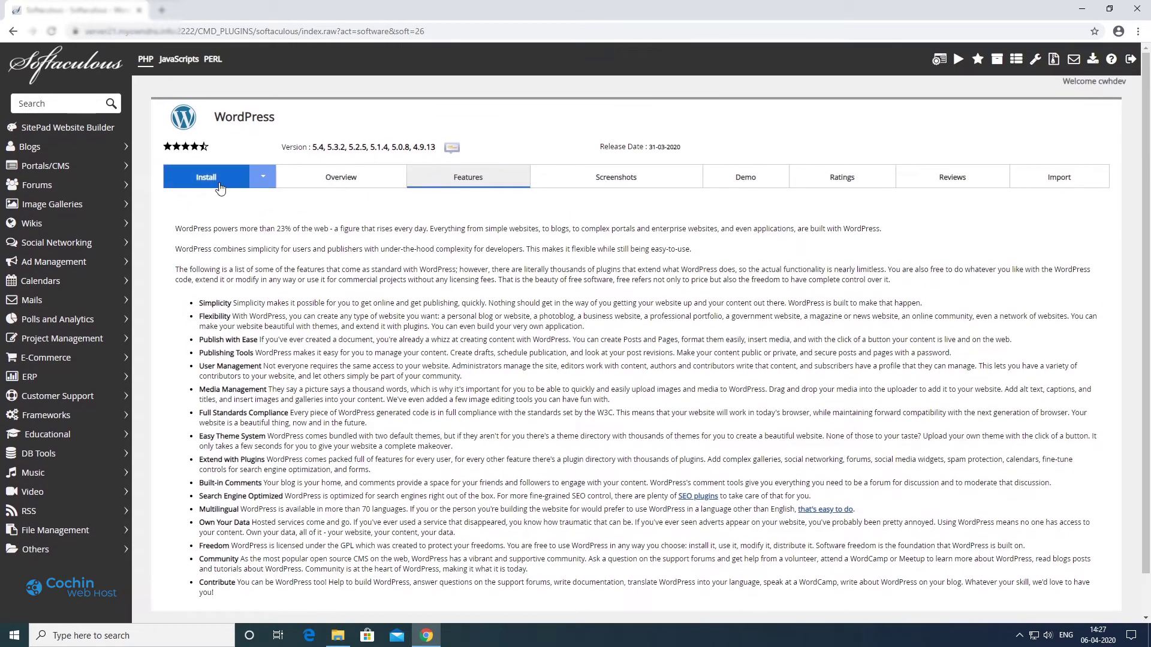
pyautogui.click(219, 189)
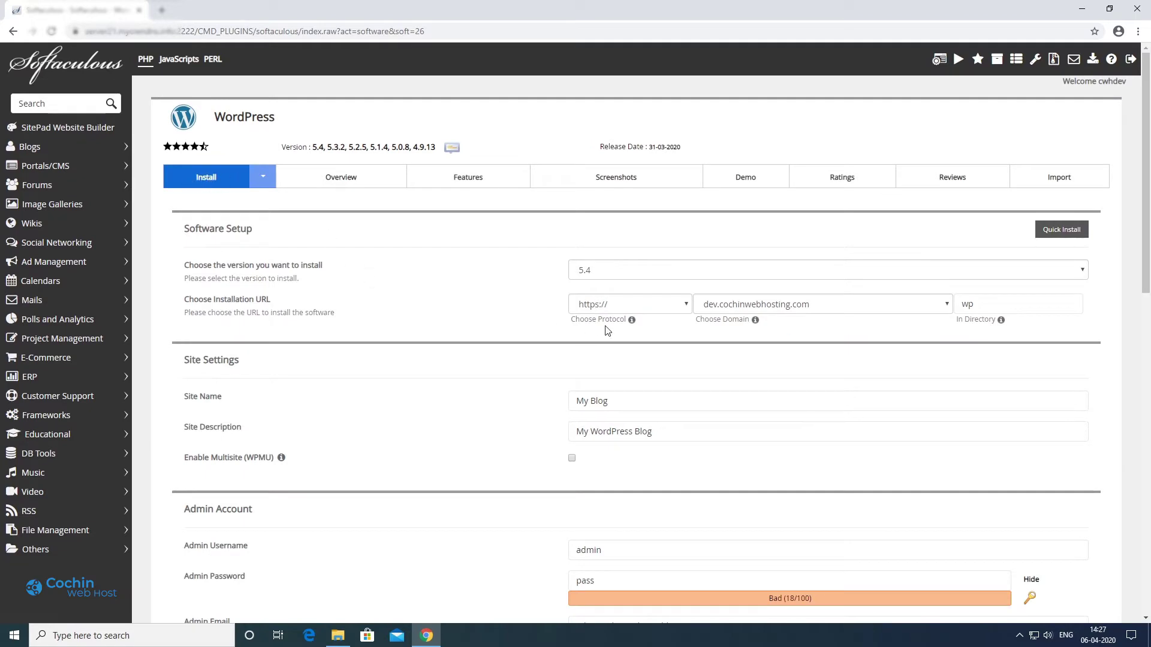
pyautogui.click(634, 271)
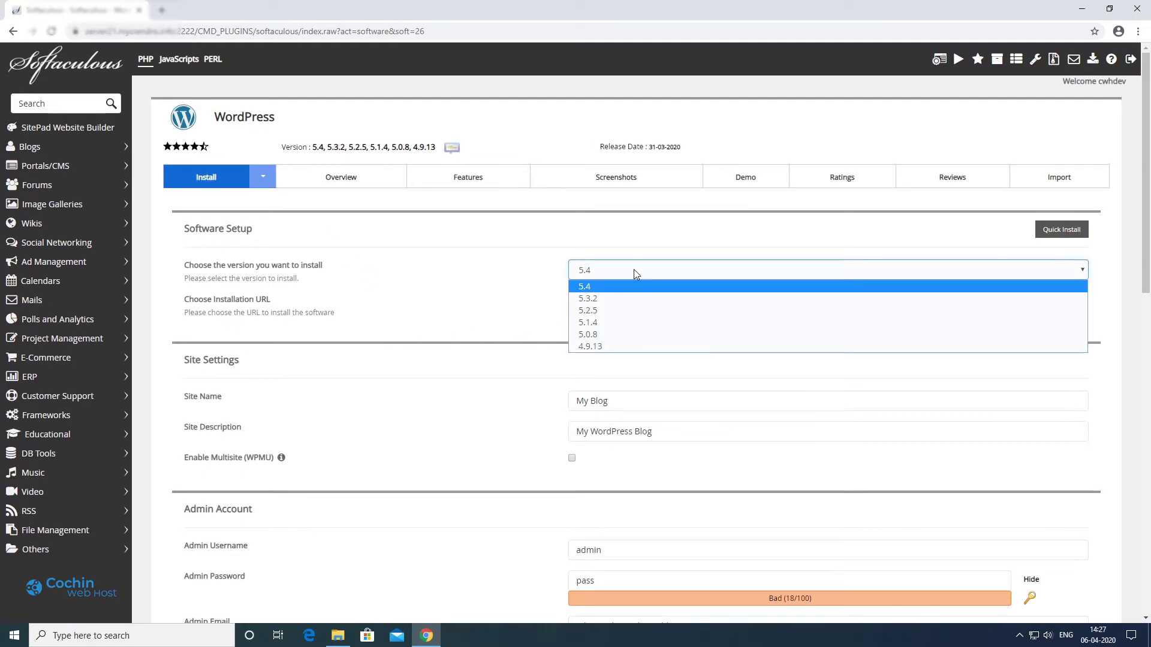
pyautogui.click(621, 289)
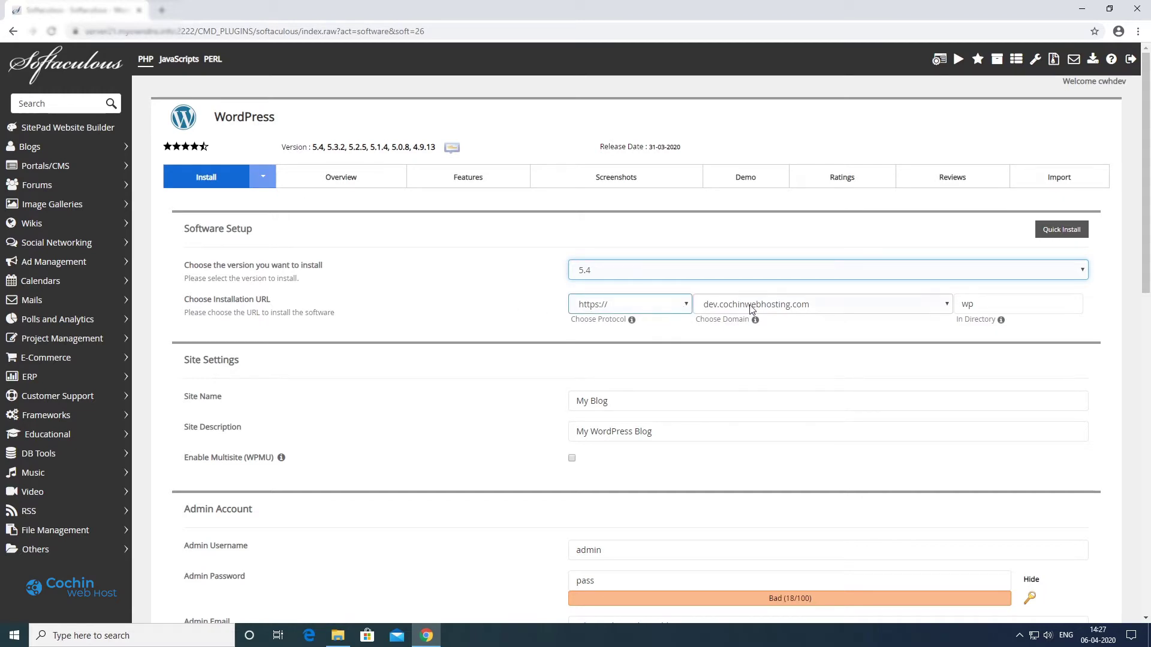
pyautogui.click(661, 302)
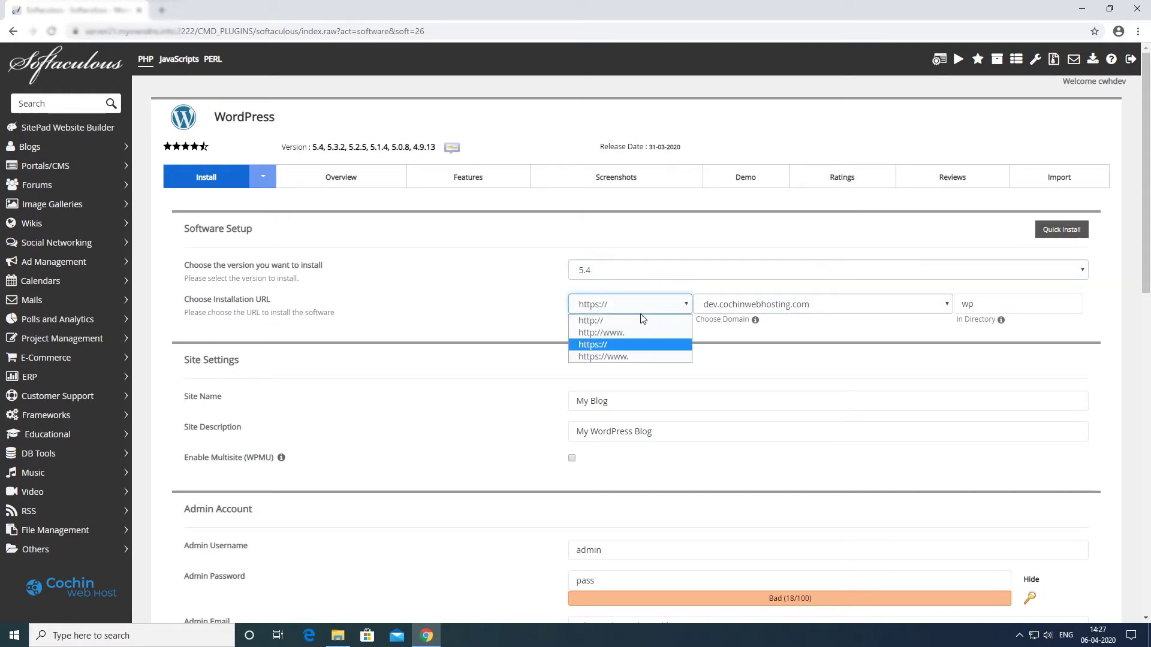
pyautogui.click(638, 318)
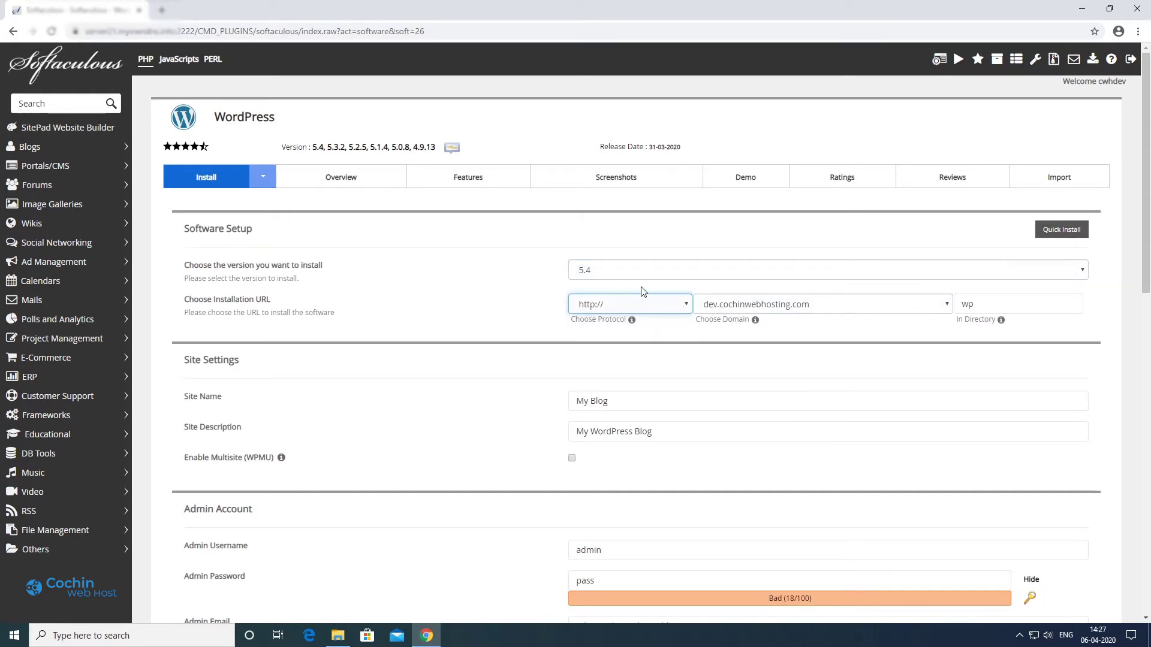
pyautogui.click(678, 310)
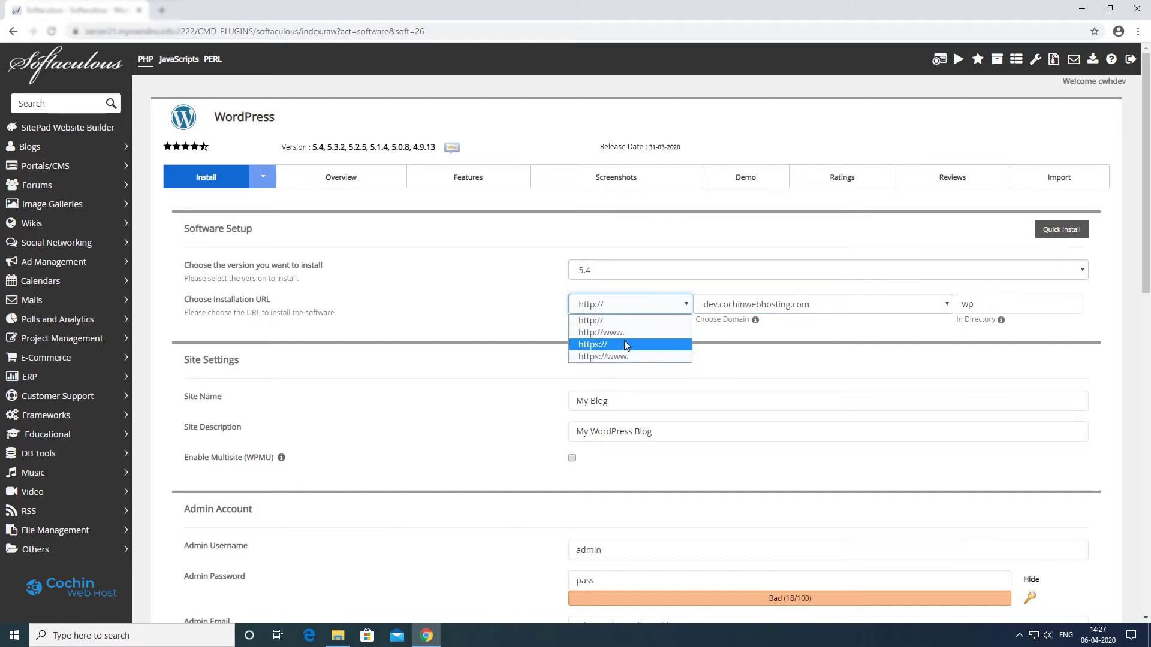
pyautogui.click(617, 321)
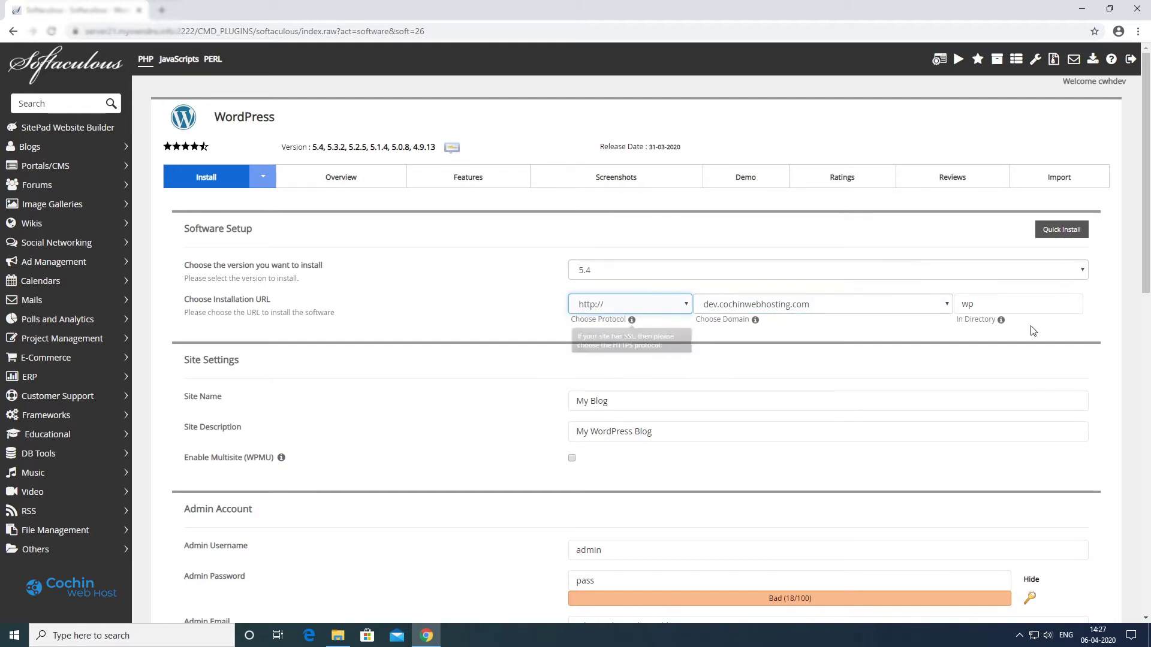
# Delete 'wp' from In Directory so WordPress installs at the domain root.
pyautogui.click(983, 305)
pyautogui.moveTo(983, 306); pyautogui.dragTo(960, 306)
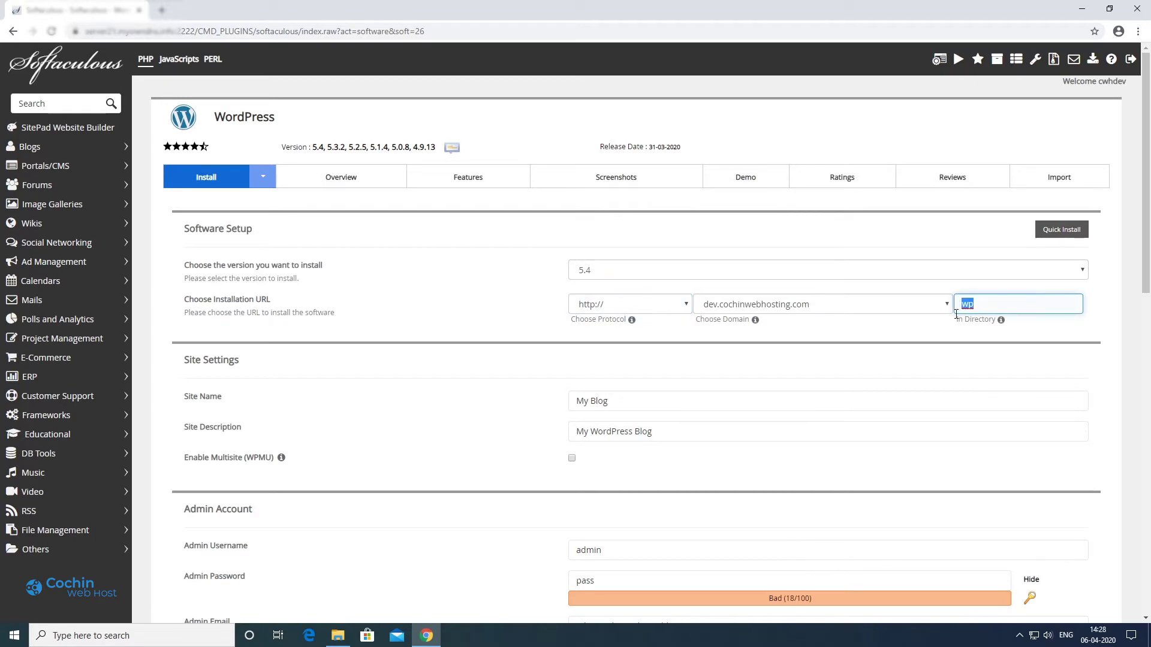
pyautogui.click(996, 304)
pyautogui.moveTo(996, 304); pyautogui.dragTo(961, 305)
pyautogui.press('BackSpace')
# Set Site Name to 'My Demo Blog' and Site Description to 'My Sample Blog'.
pyautogui.moveTo(666, 411); pyautogui.dragTo(573, 407)
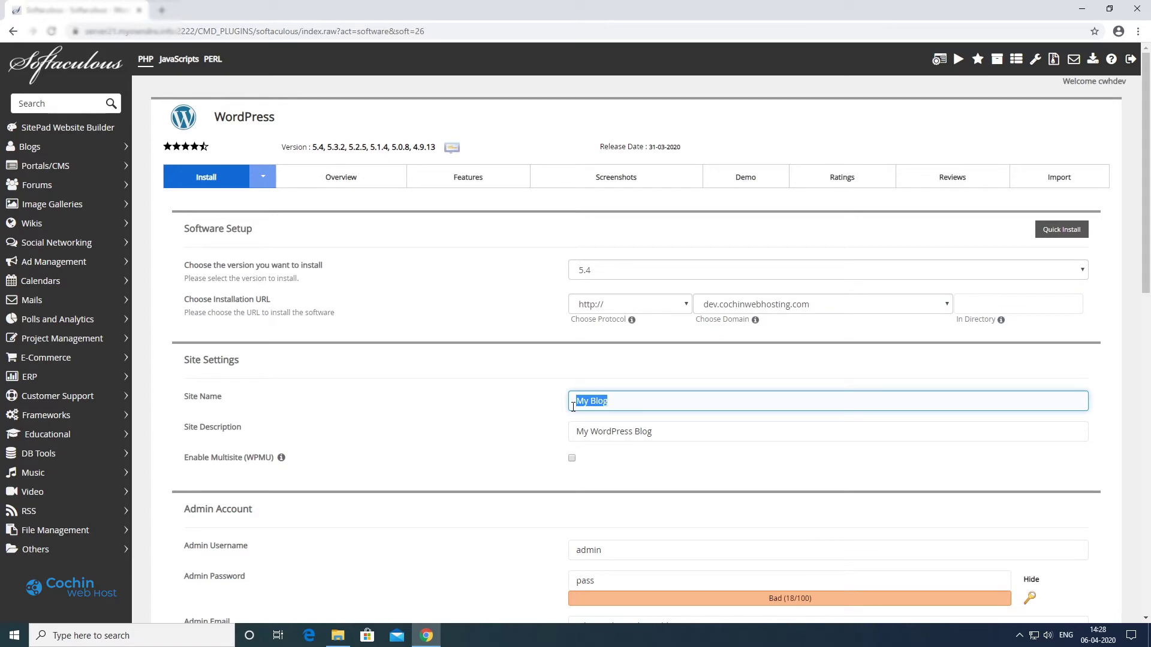
pyautogui.write('M')
pyautogui.scroll(-1, 792, 506)
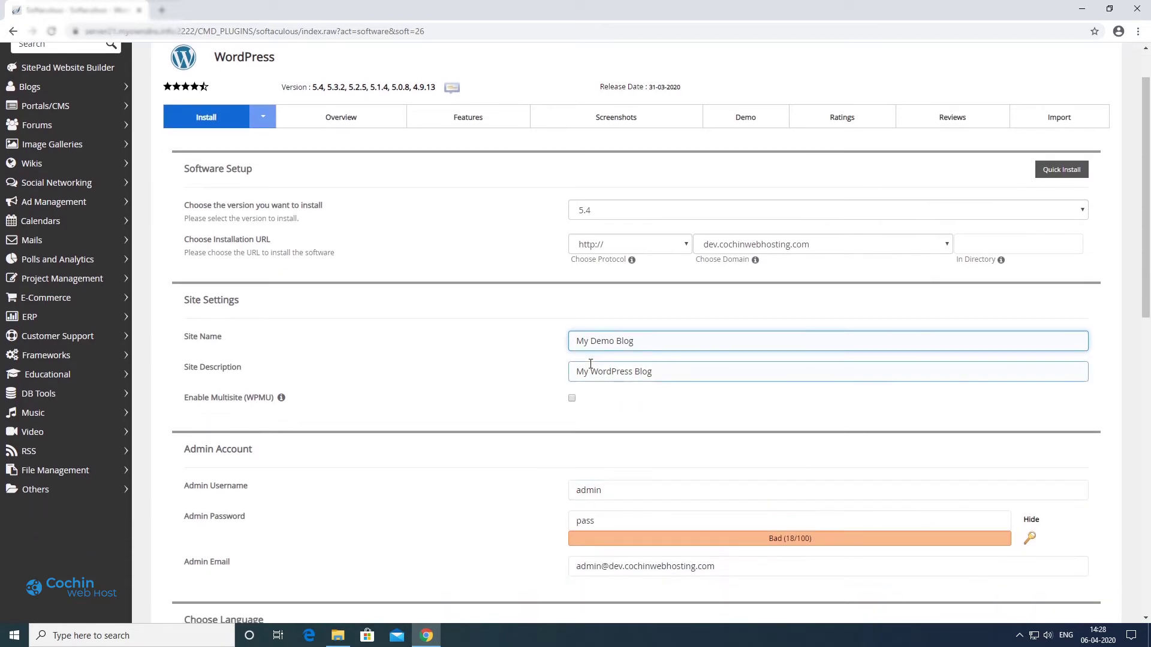
pyautogui.click(596, 371)
pyautogui.moveTo(595, 371); pyautogui.dragTo(678, 372)
pyautogui.write('S')
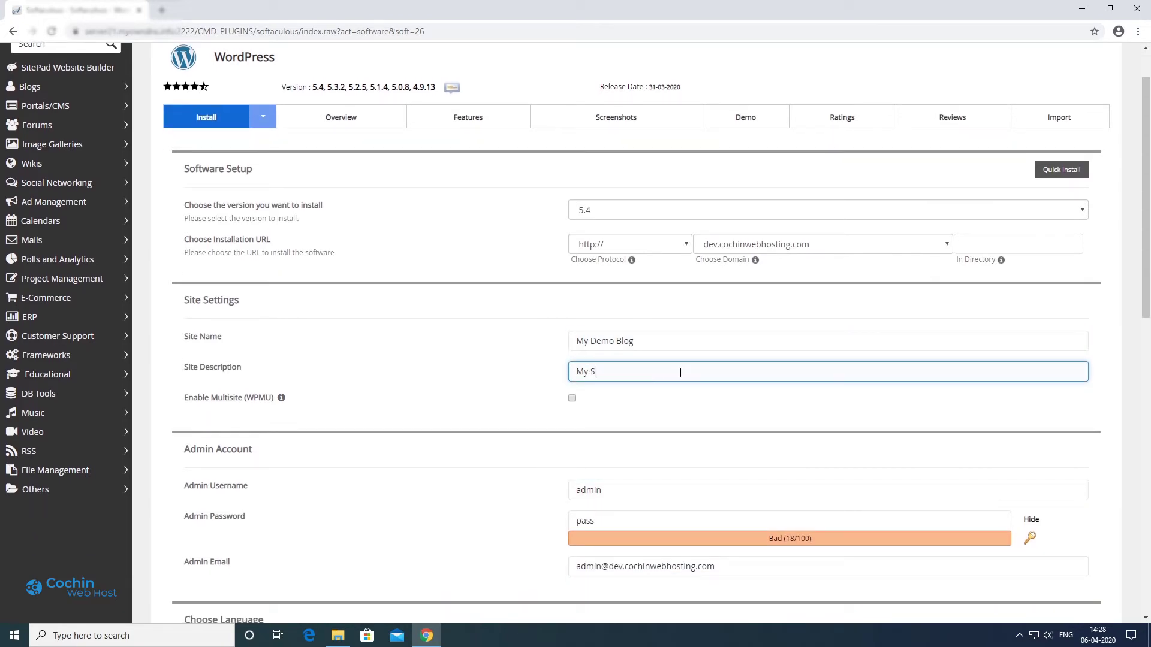
pyautogui.write('ample Blog')
# Set the admin username to 'admin' and generate a strong admin password.
pyautogui.scroll(-2, 681, 372)
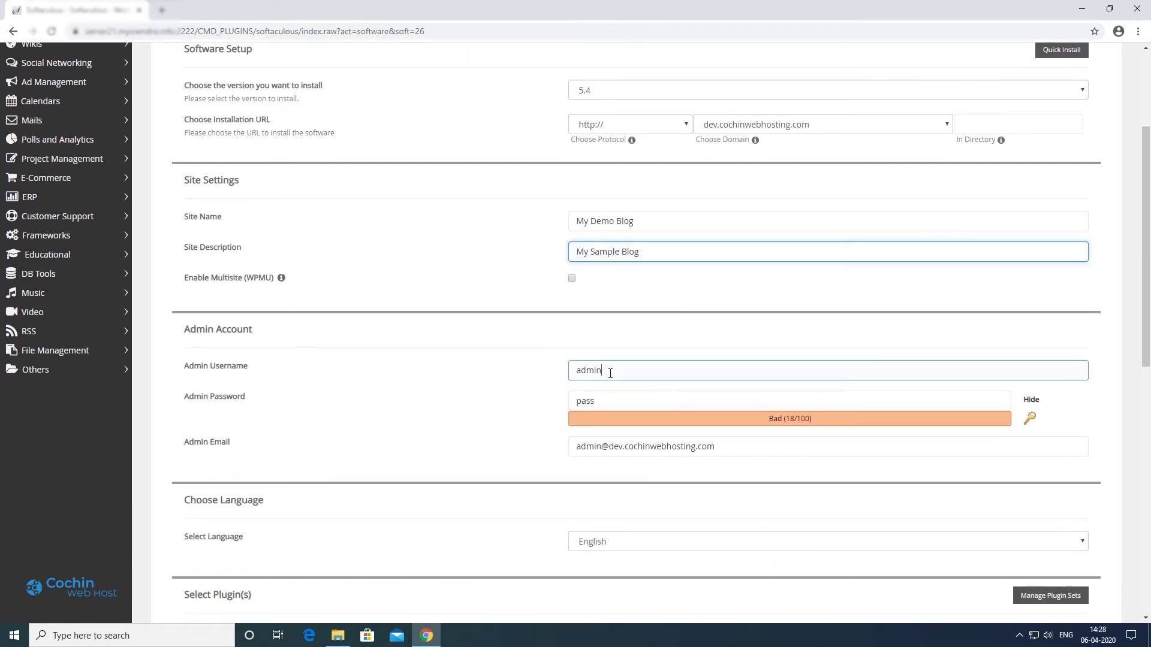
pyautogui.moveTo(610, 373); pyautogui.dragTo(553, 378)
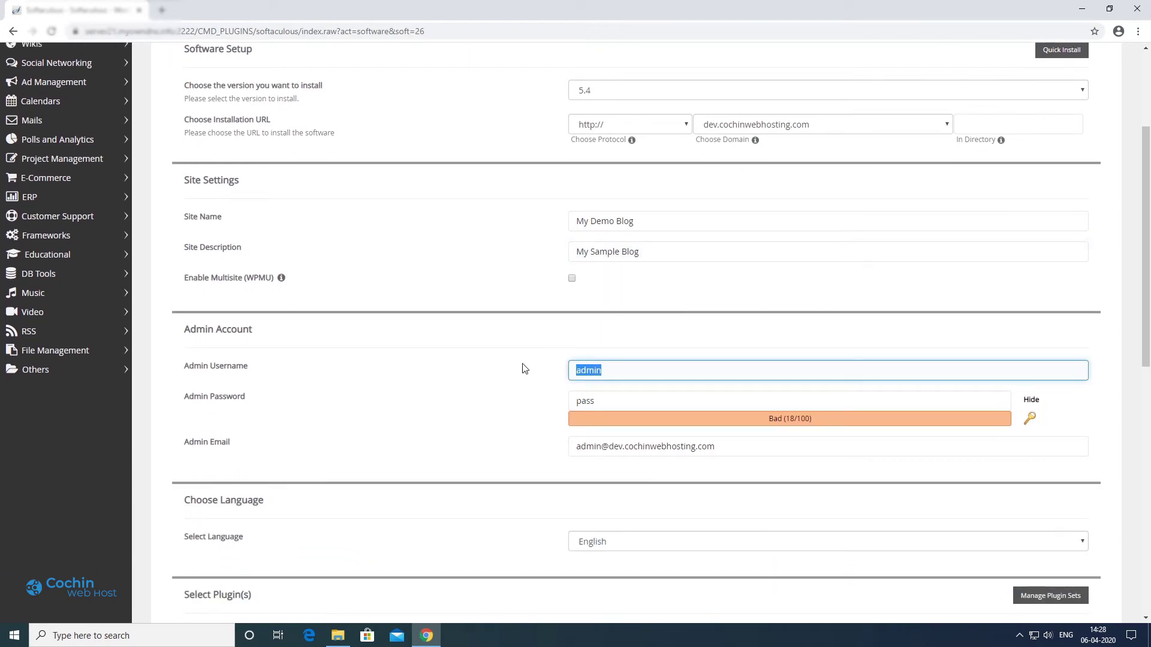
pyautogui.write('u')
pyautogui.press('BackSpace')
pyautogui.press('BackSpace')
pyautogui.press('BackSpace')
pyautogui.press('BackSpace')
pyautogui.press('BackSpace')
pyautogui.press('BackSpace')
pyautogui.press('BackSpace')
pyautogui.click(603, 402)
pyautogui.press('BackSpace')
pyautogui.press('BackSpace')
pyautogui.press('BackSpace')
pyautogui.press('BackSpace')
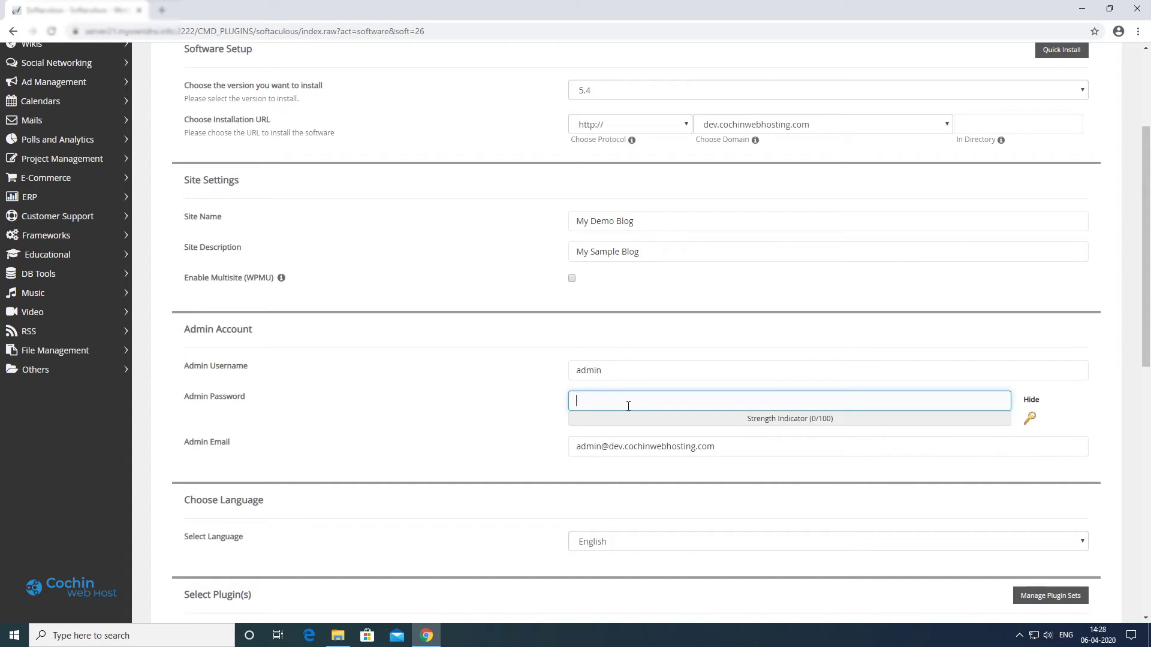
pyautogui.click(1031, 420)
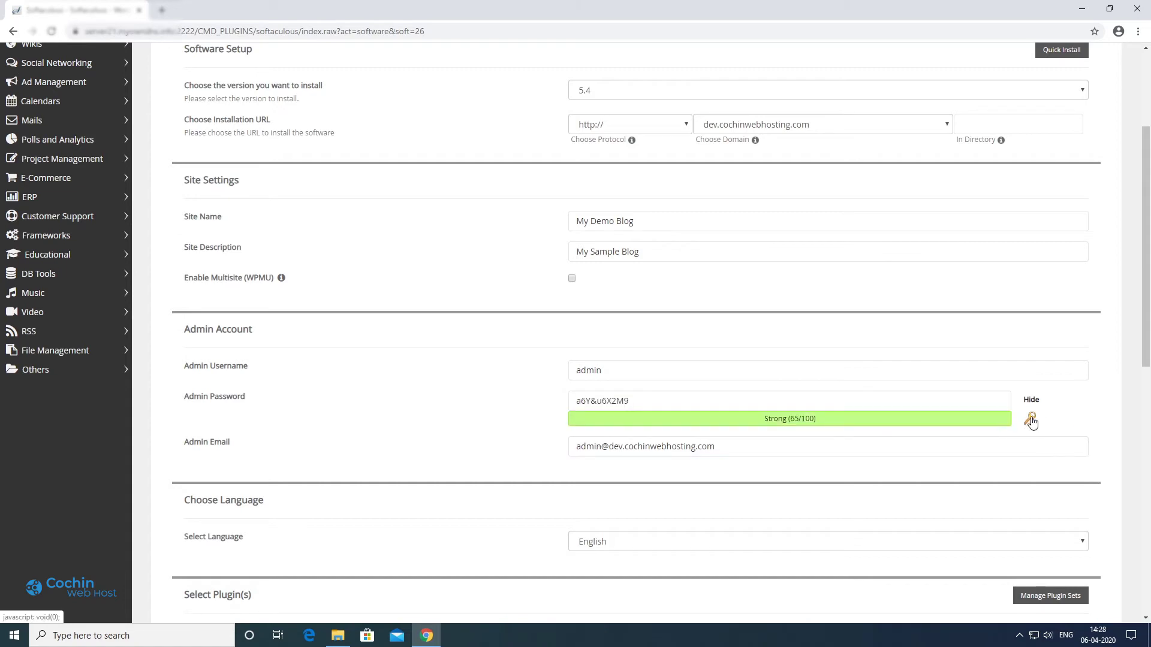
pyautogui.click(647, 401)
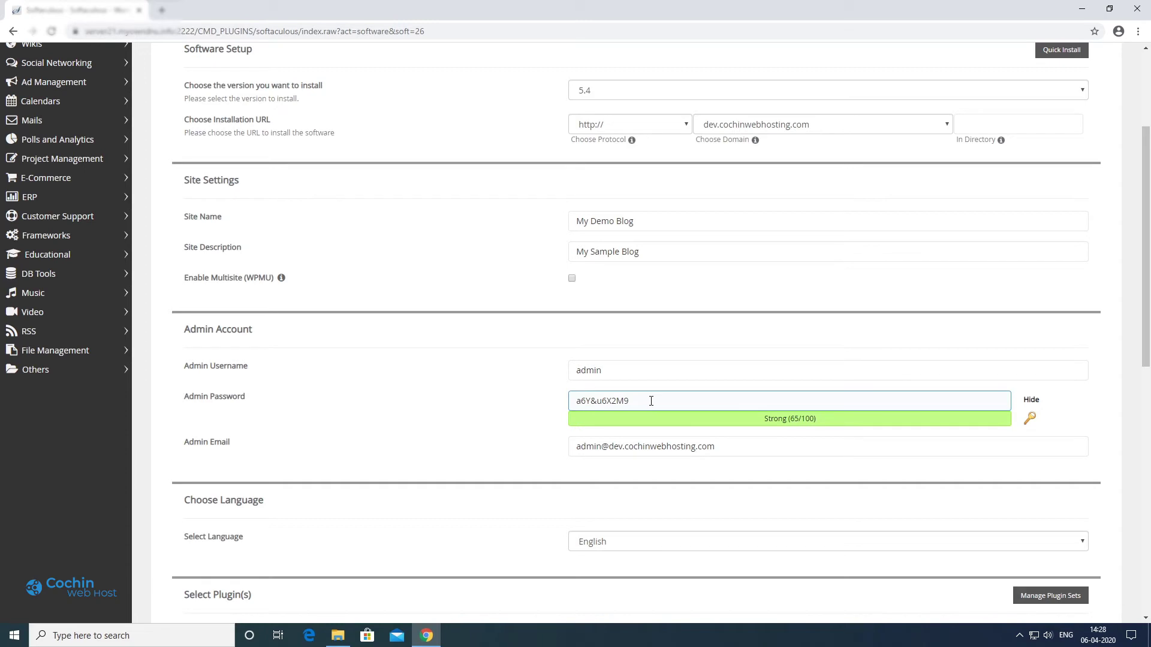
pyautogui.scroll(-1, 651, 401)
# Keep English as the site language.
pyautogui.scroll(-2, 595, 411)
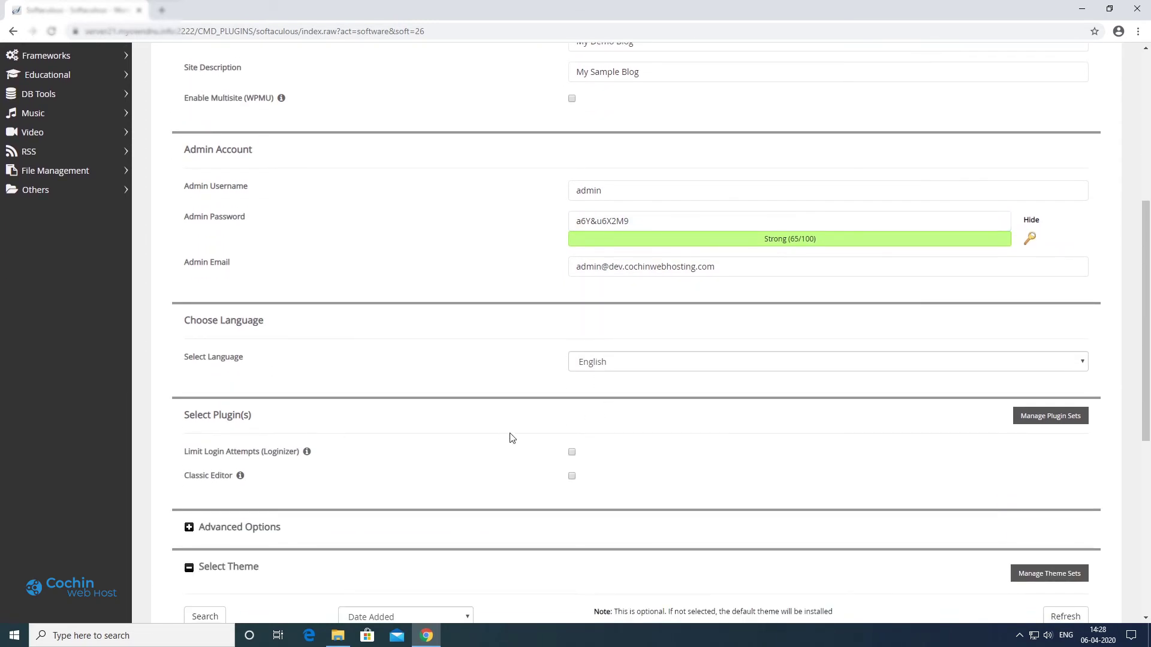
pyautogui.scroll(-2, 465, 428)
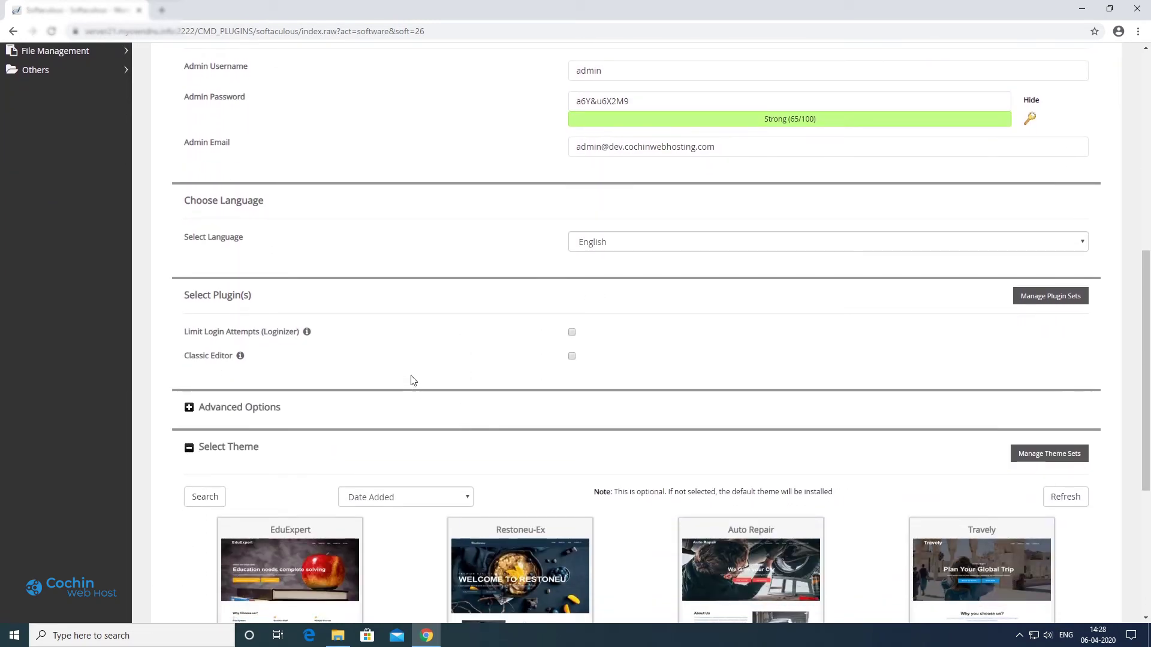
pyautogui.click(593, 243)
pyautogui.click(595, 256)
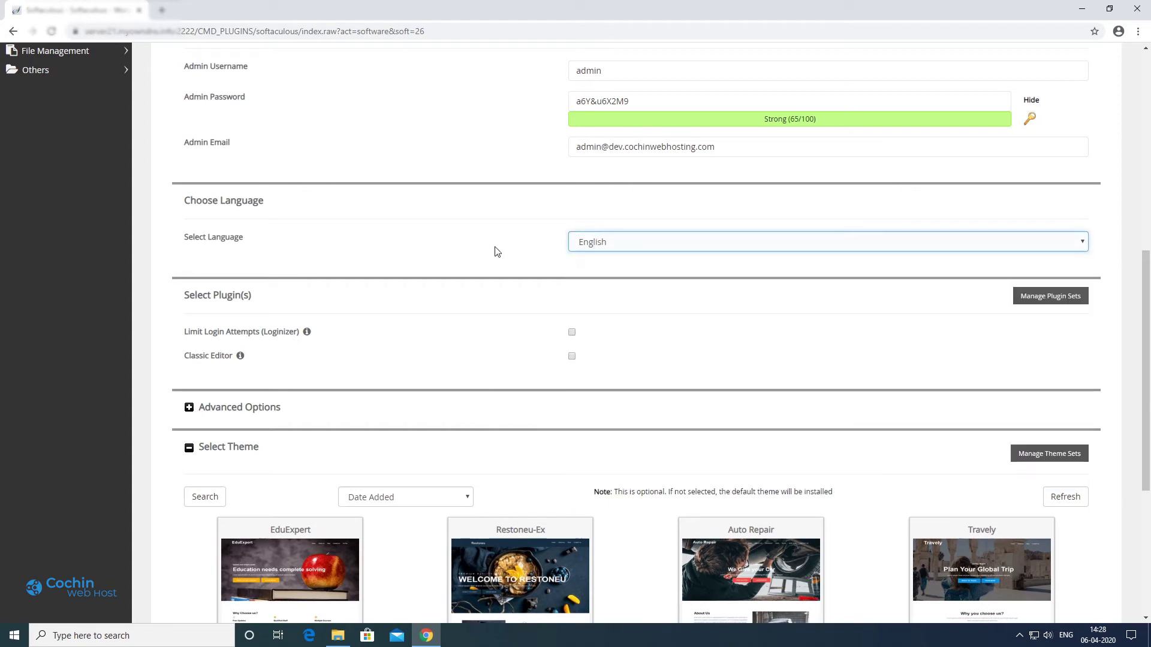
# Include the Loginizer plugin and show the next set of themes.
pyautogui.moveTo(307, 335)
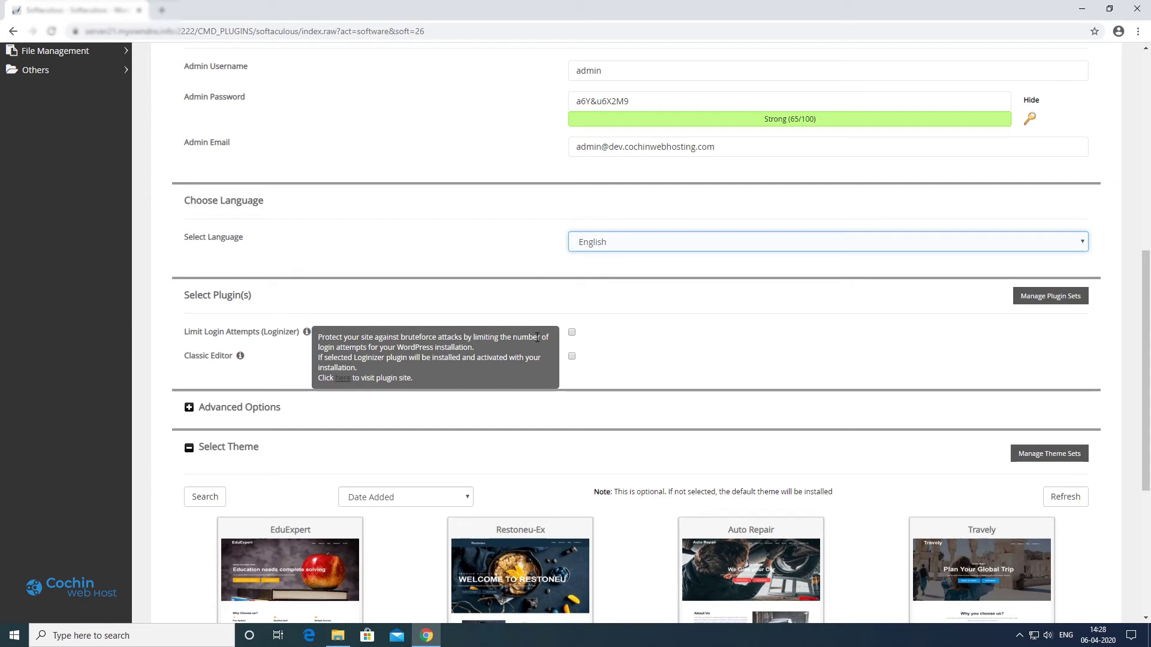
pyautogui.click(572, 333)
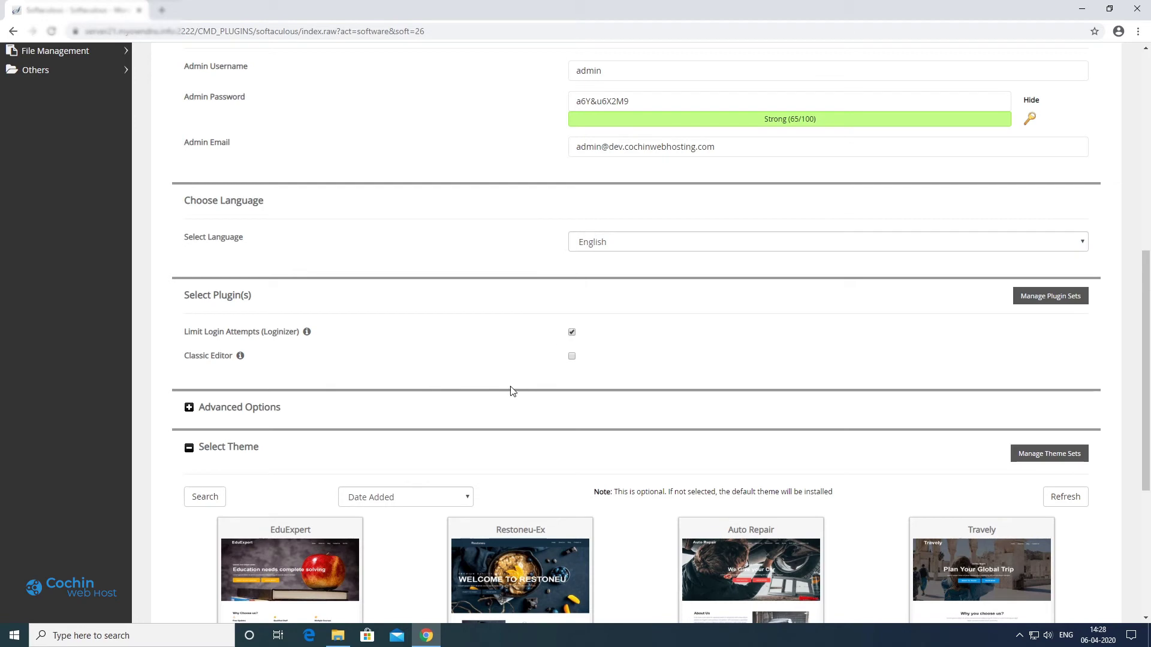
pyautogui.scroll(-3, 318, 376)
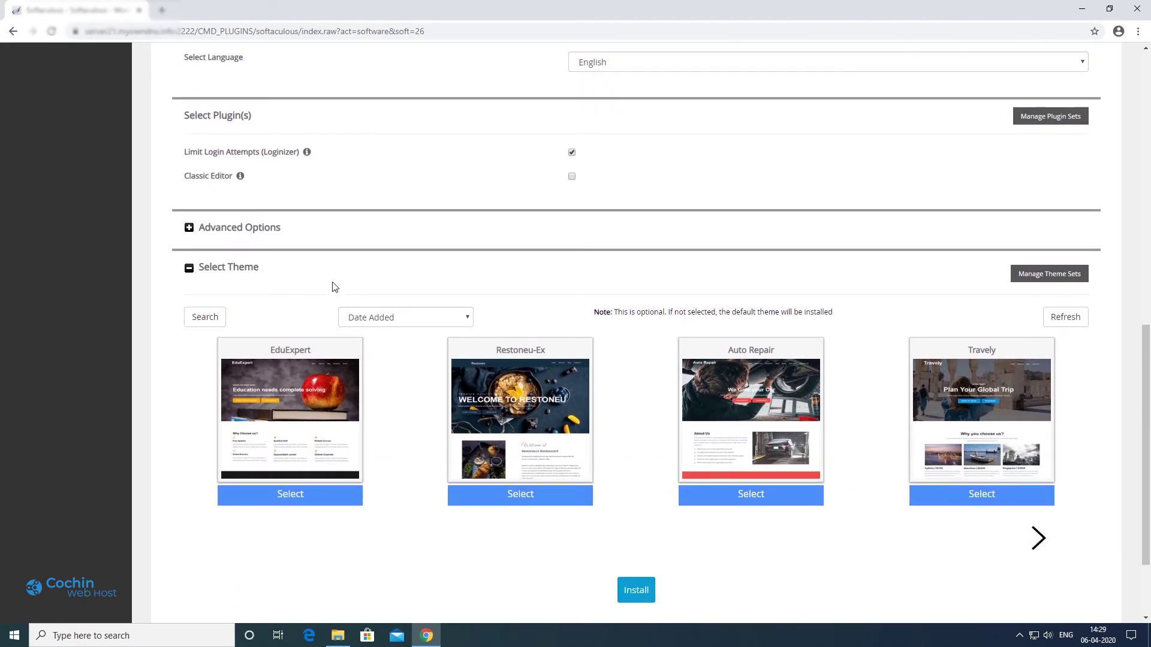
pyautogui.scroll(-1, 410, 359)
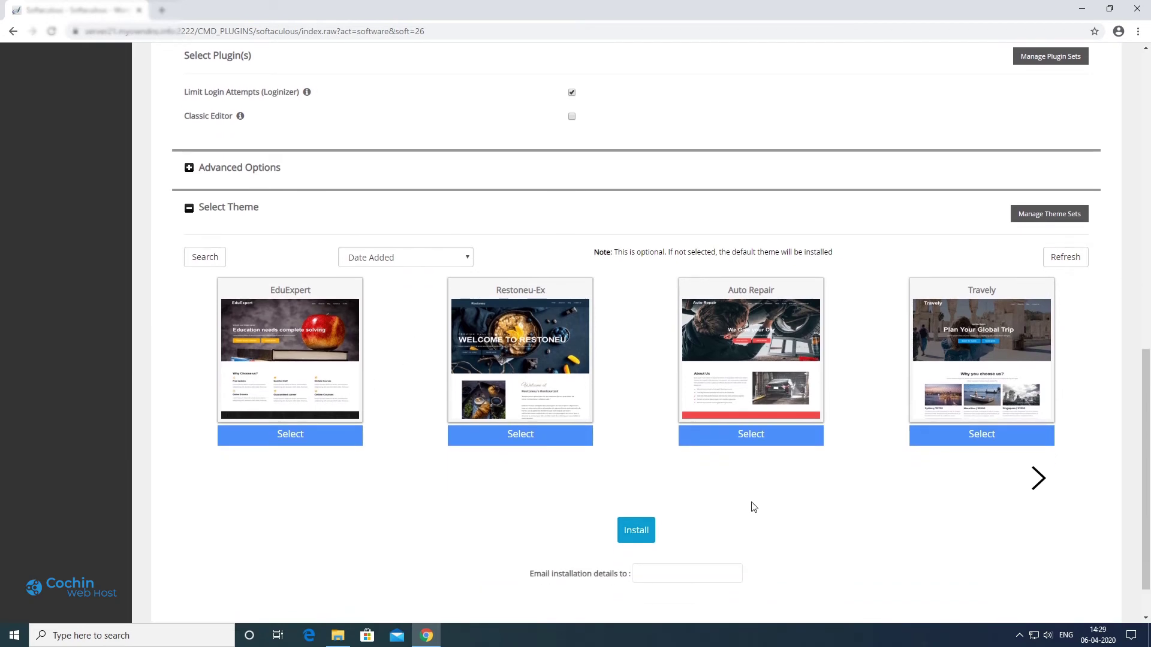
pyautogui.click(1040, 478)
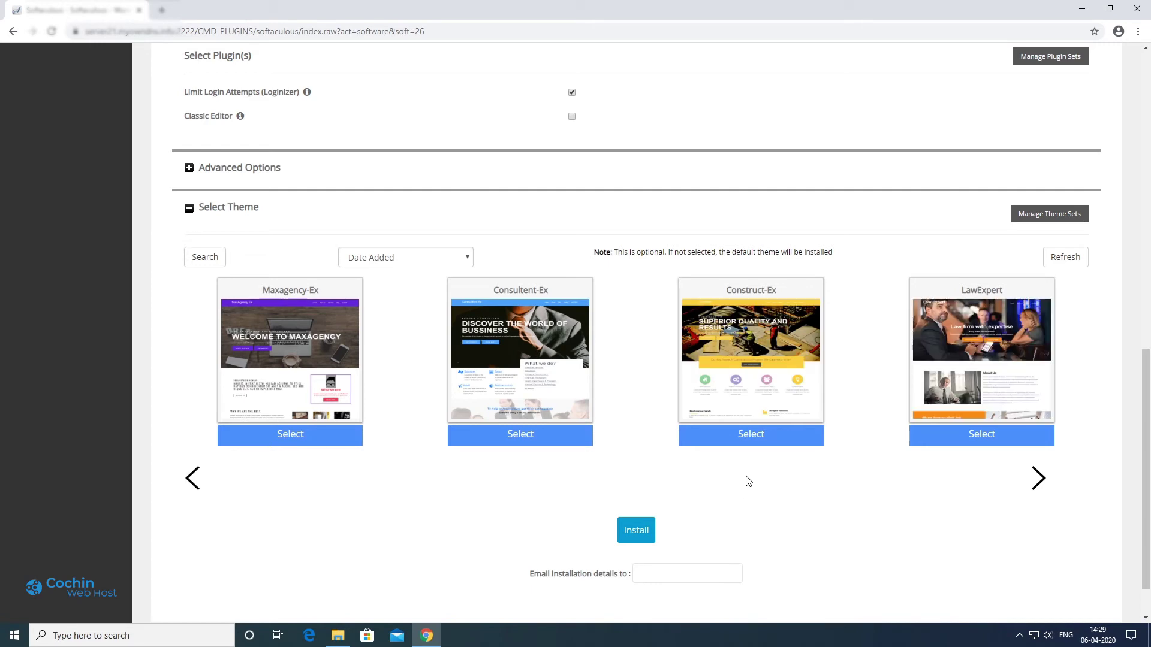
# Select the Construct-Ex theme and install WordPress.
pyautogui.click(751, 436)
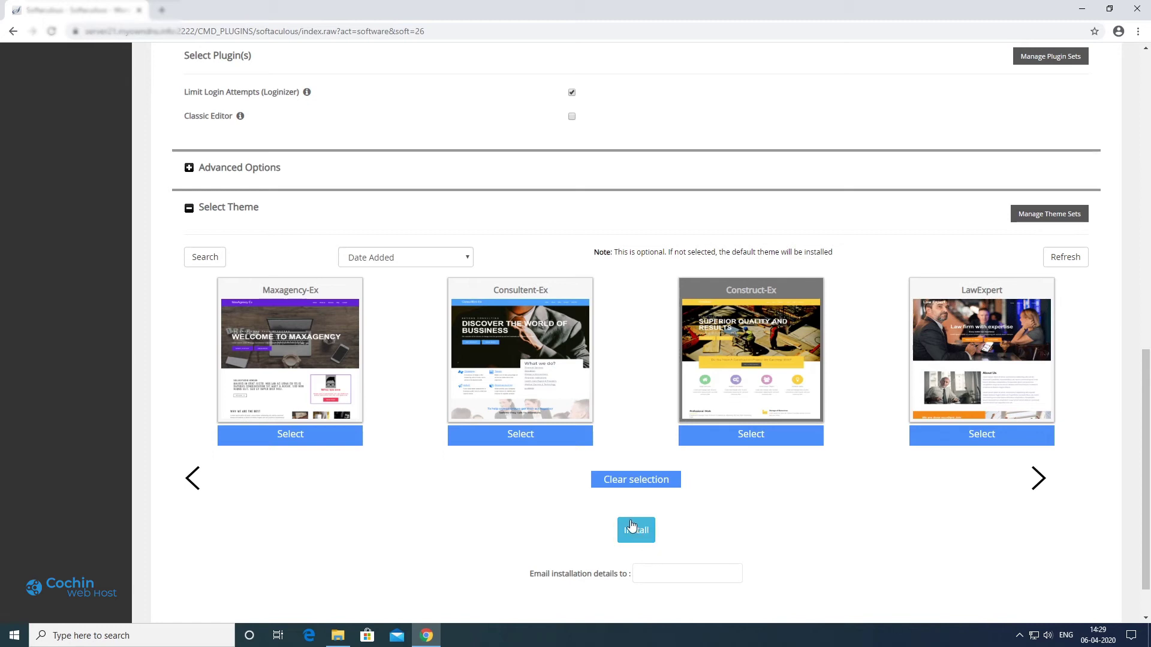
pyautogui.scroll(-1, 628, 526)
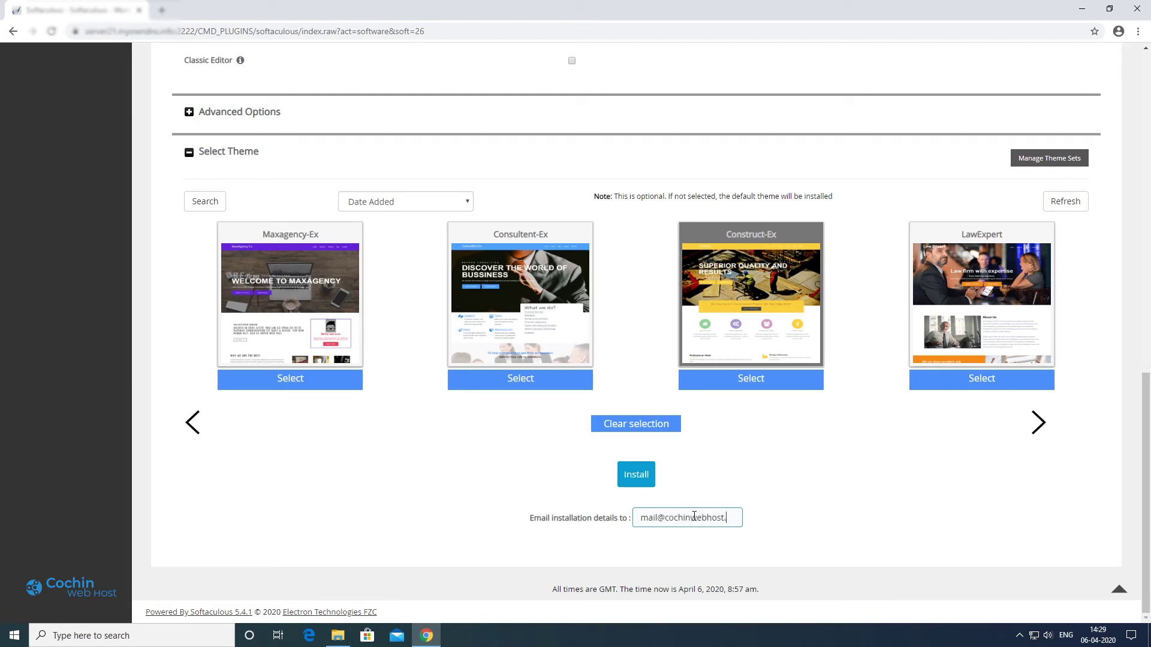
pyautogui.click(646, 483)
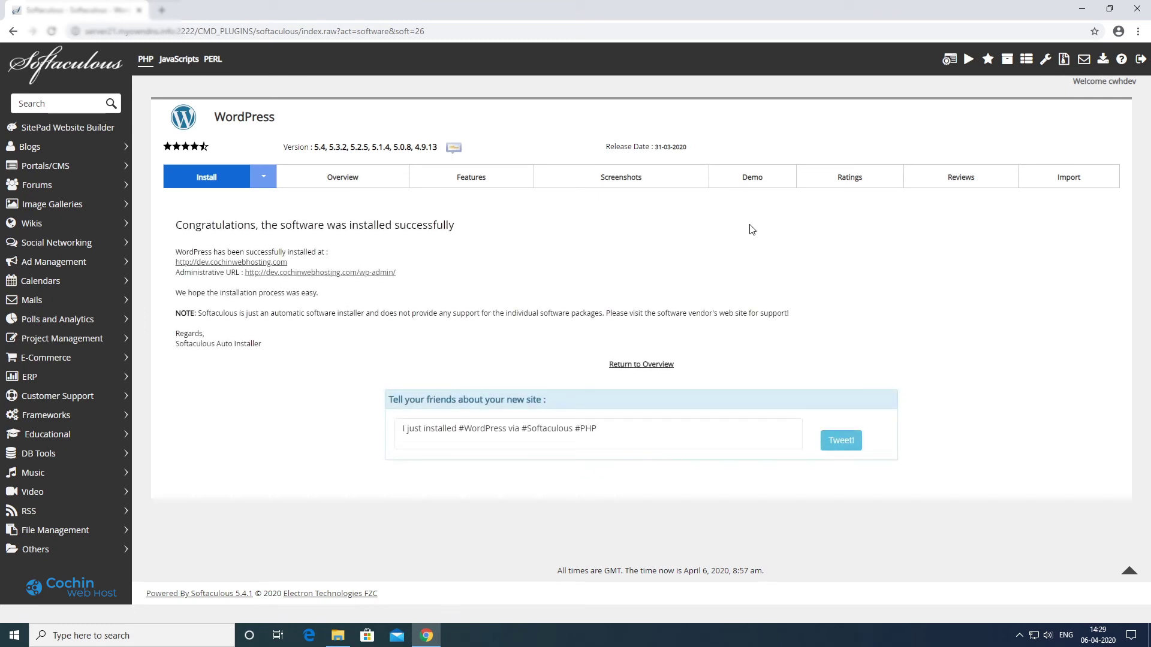
# Open the new site dev.cochinwebhosting.com in a new browser tab and view it.
pyautogui.moveTo(179, 226); pyautogui.dragTo(456, 227)
pyautogui.click(491, 266)
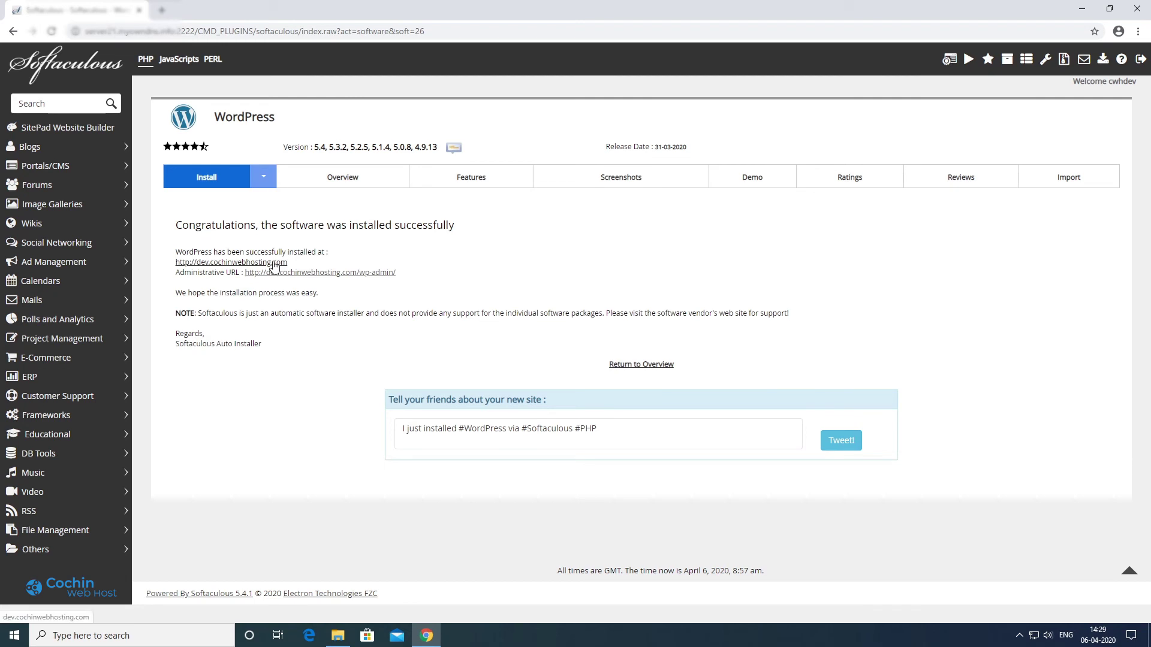
pyautogui.rightClick(180, 262)
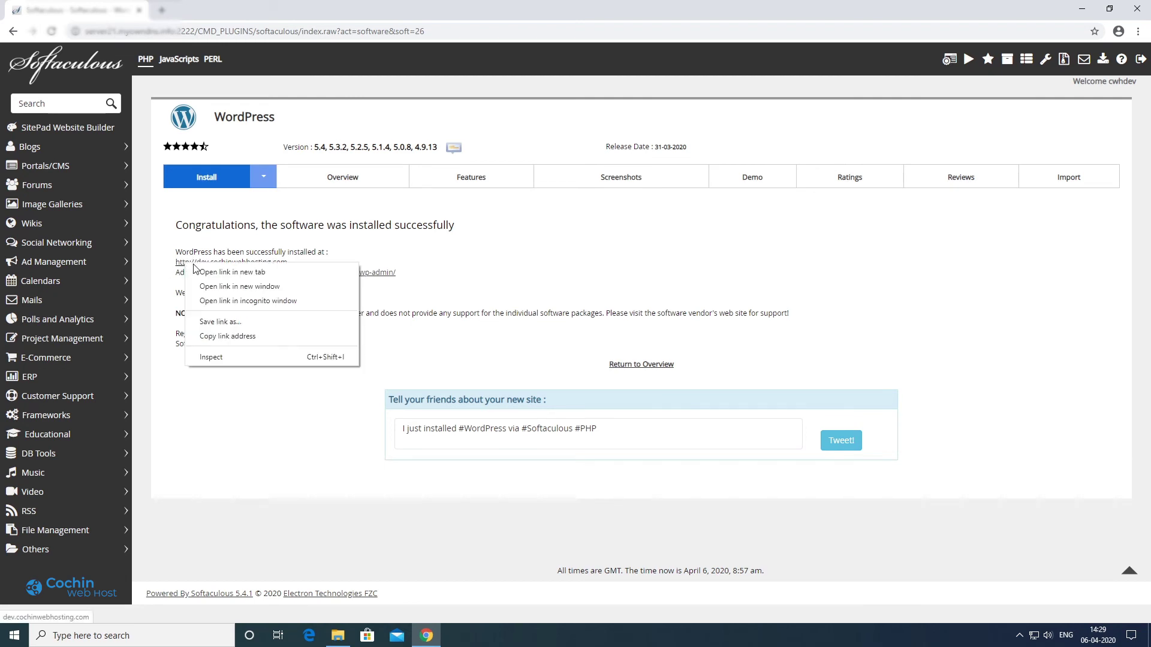
pyautogui.click(210, 269)
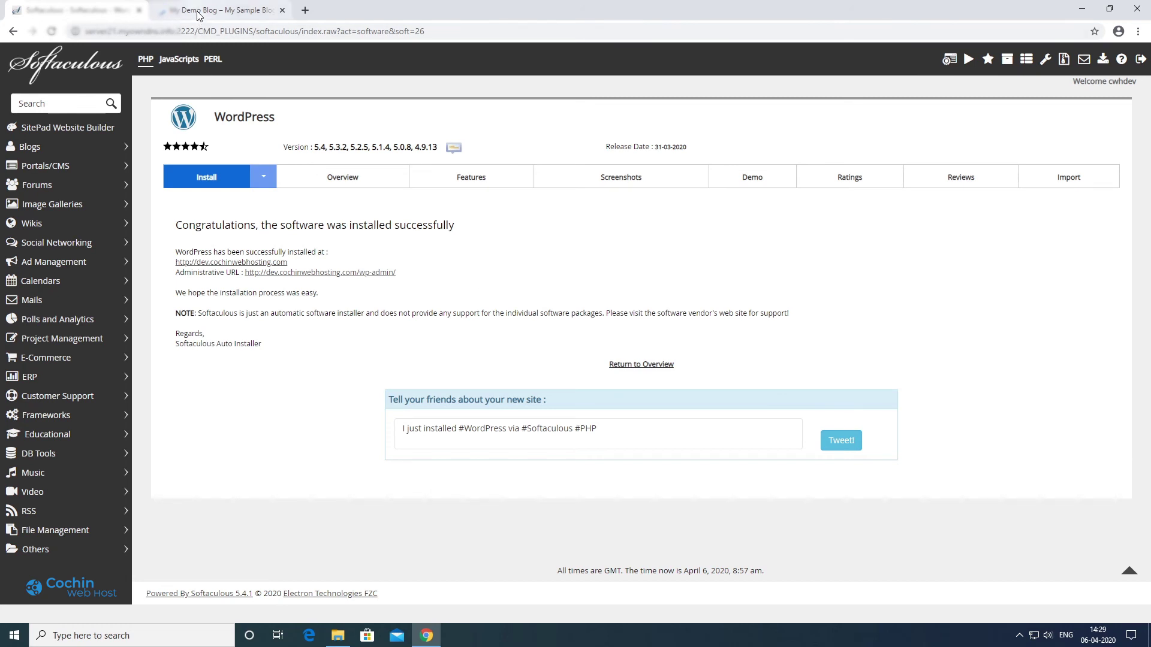
pyautogui.click(199, 12)
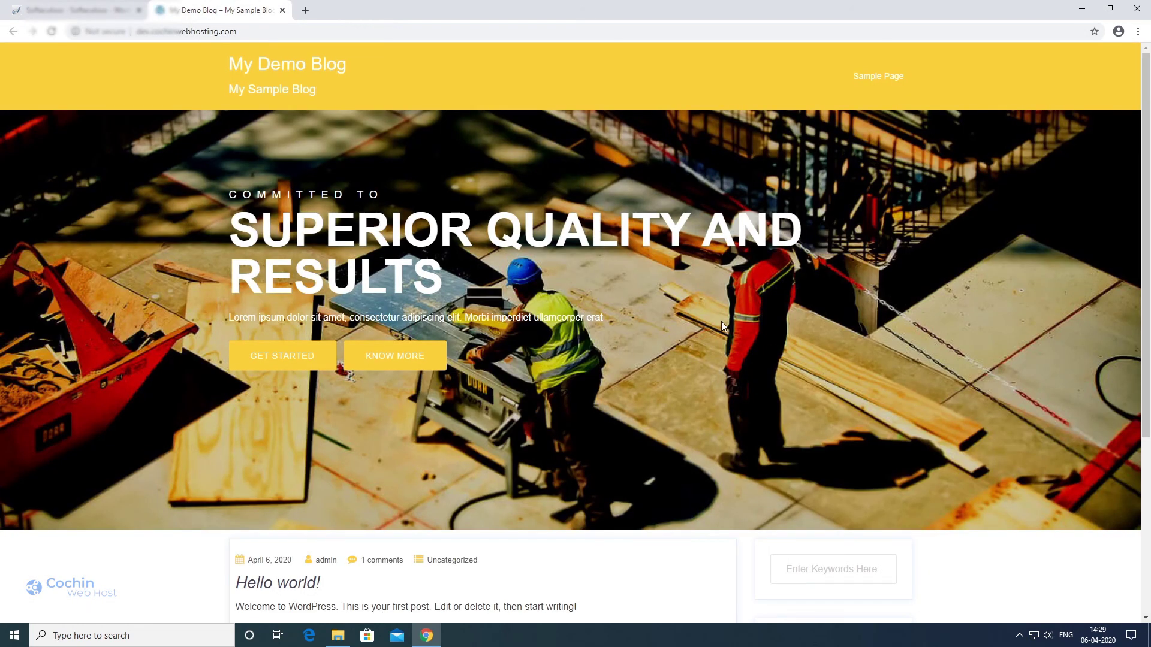
# Scroll through the live My Demo Blog homepage, then return to Softaculous.
pyautogui.scroll(-5, 721, 321)
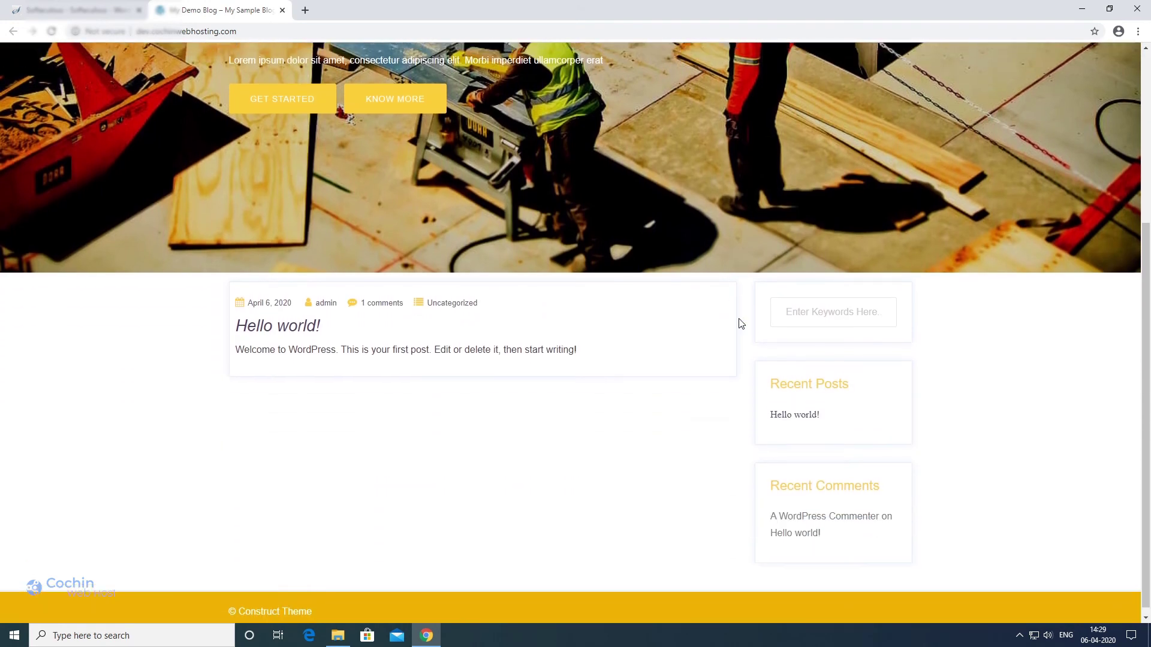
pyautogui.scroll(5, 589, 242)
pyautogui.click(96, 11)
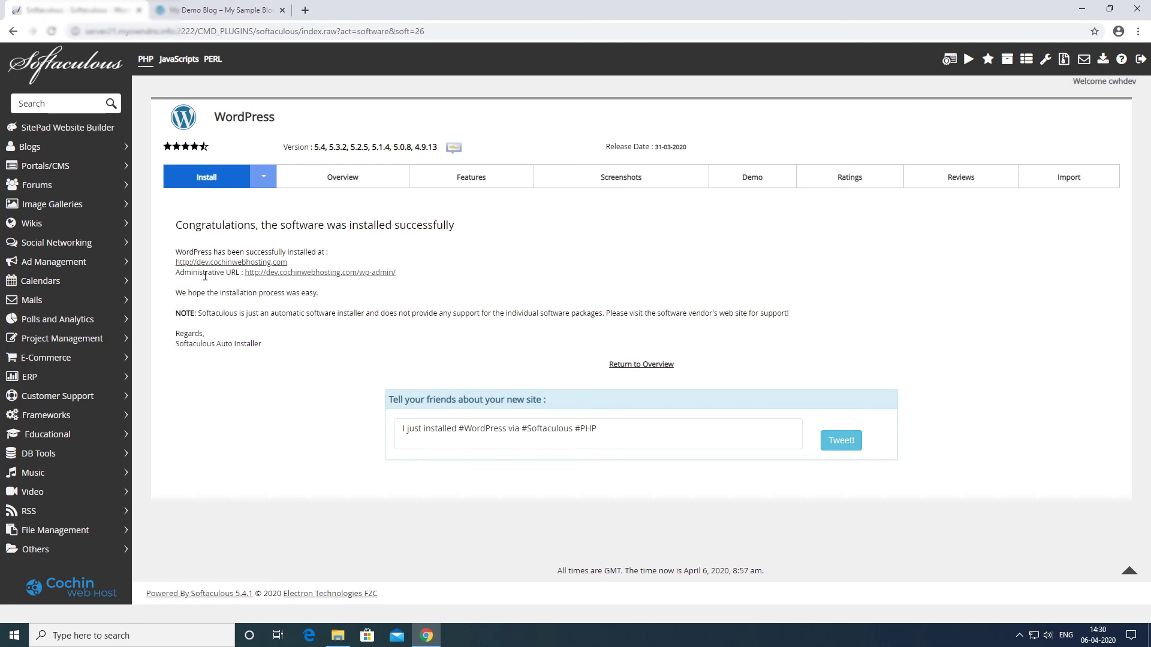
# Open the Administrative URL in a new browser tab.
pyautogui.moveTo(178, 275); pyautogui.dragTo(236, 277)
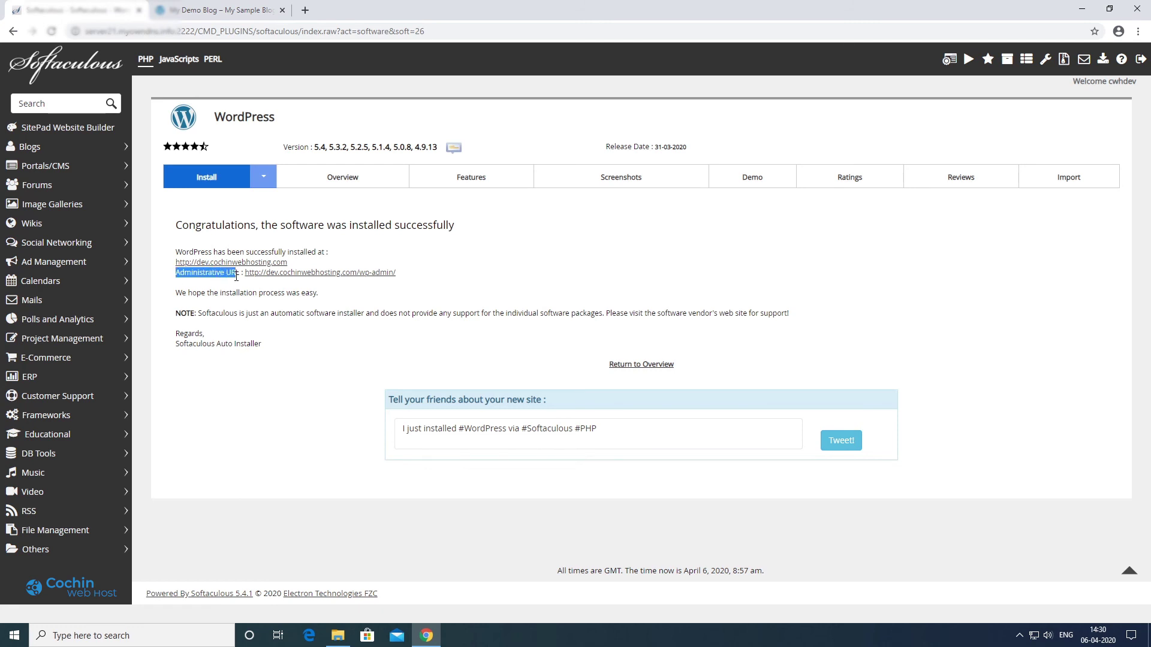
pyautogui.rightClick(372, 274)
pyautogui.click(396, 286)
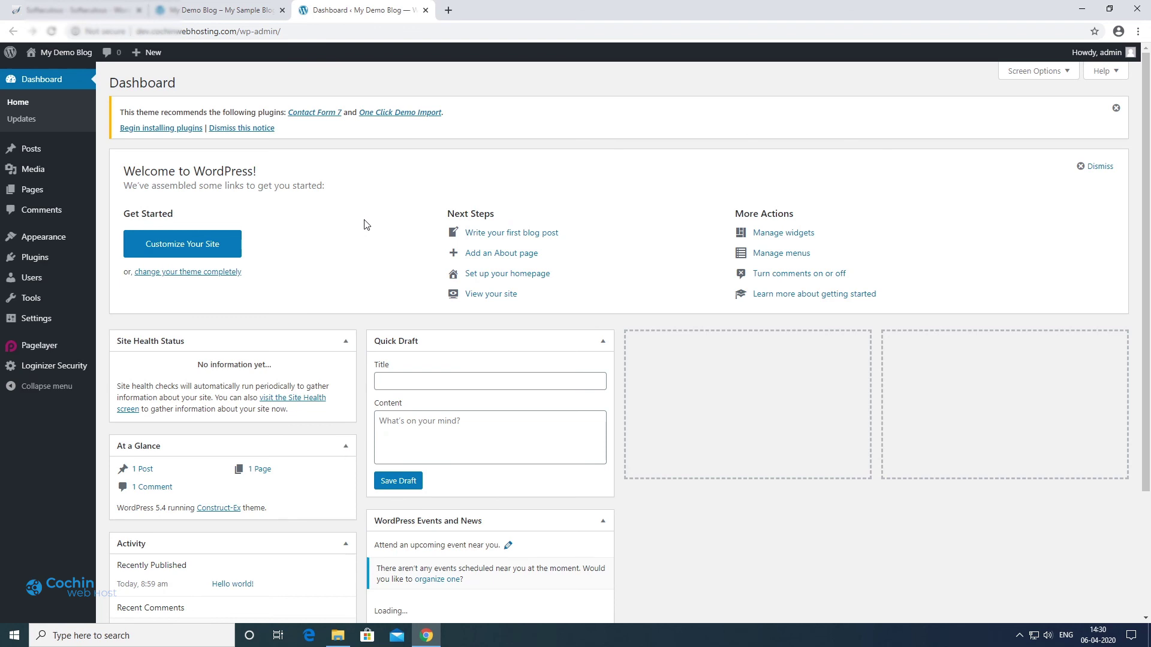
# Review the Dashboard: WordPress 5.4, Construct-Ex theme, 1 post, 1 page, 1 comment.
pyautogui.scroll(-3, 364, 225)
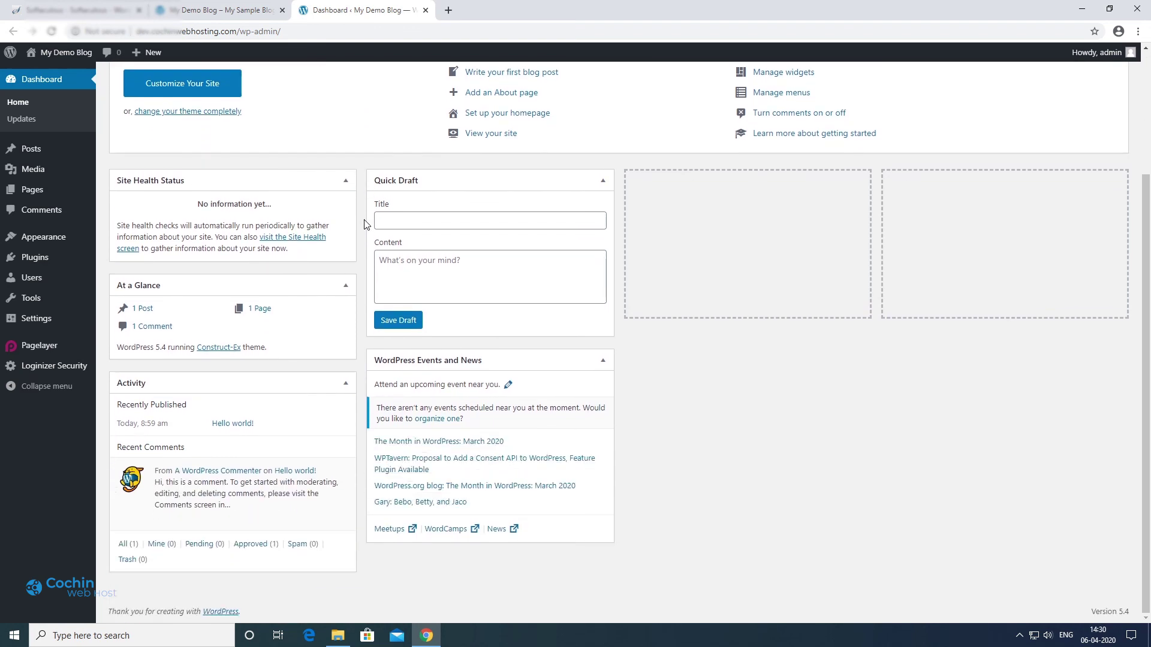
pyautogui.scroll(3, 364, 225)
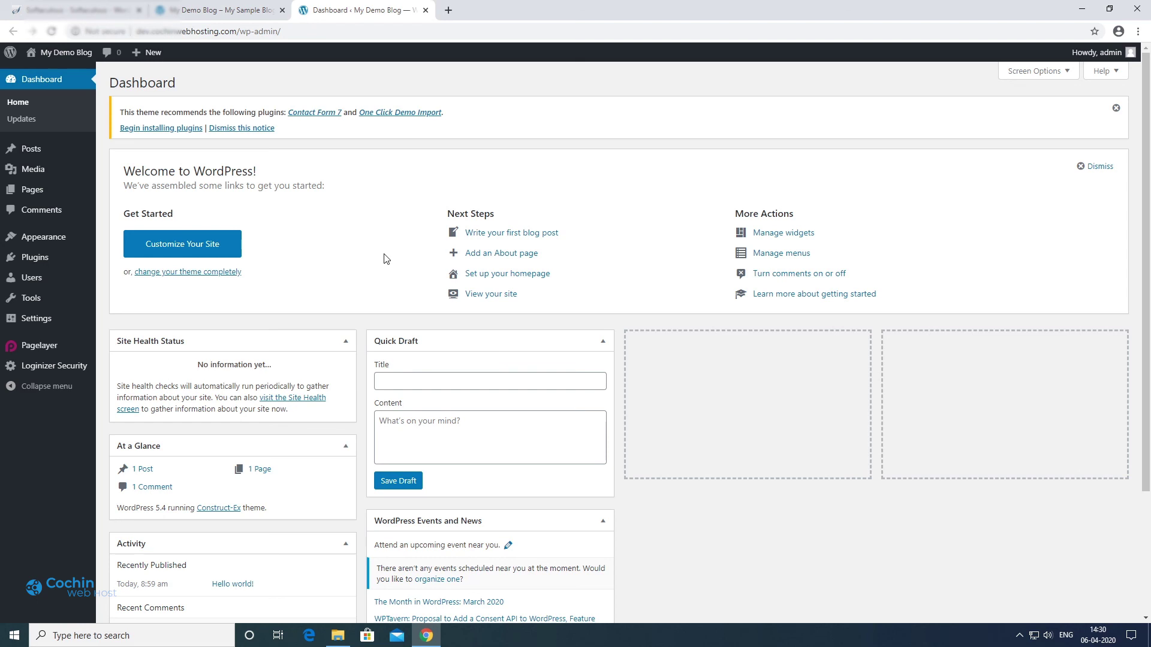
pyautogui.moveTo(66, 372)
pyautogui.moveTo(34, 151)
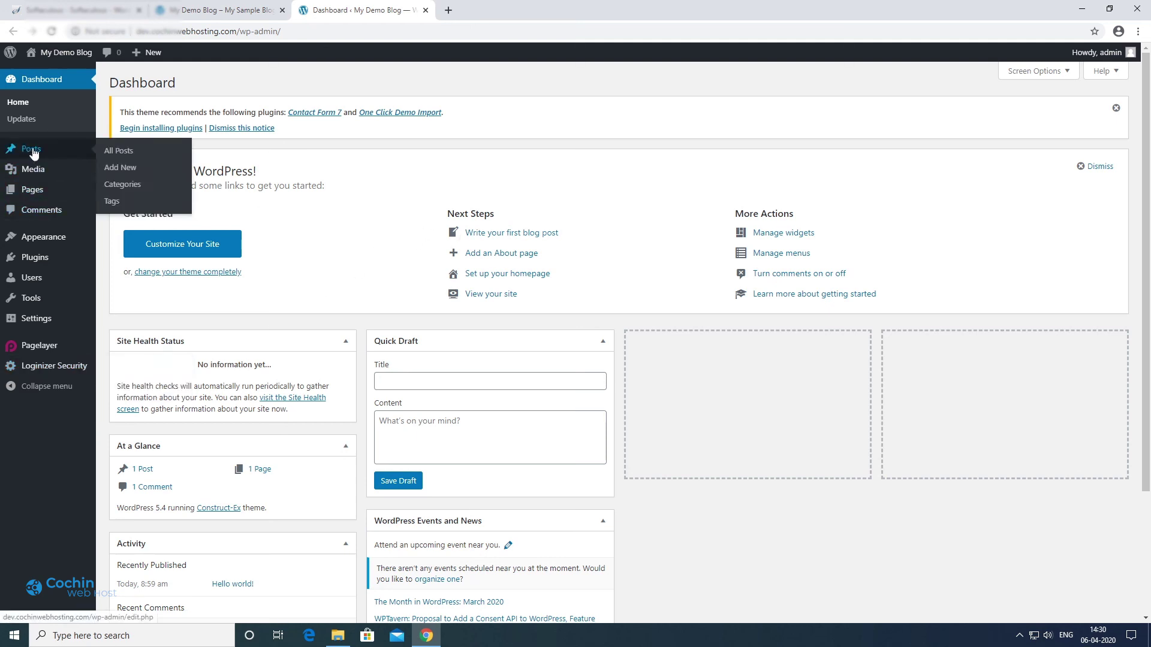